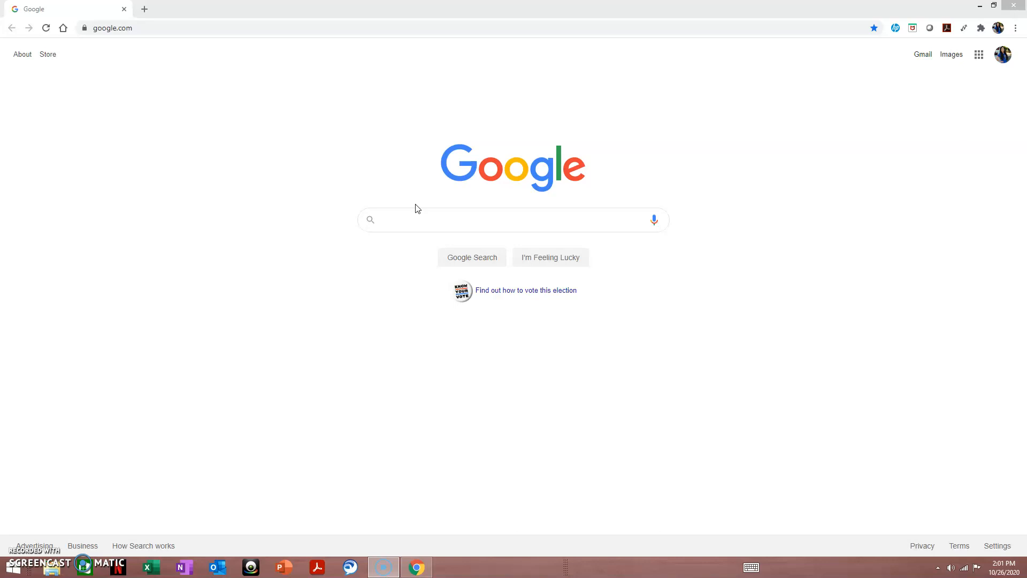
# - Rerun the recent 'applytexas' Google search and open the ApplyTexas site from the results
pyautogui.click(416, 221)
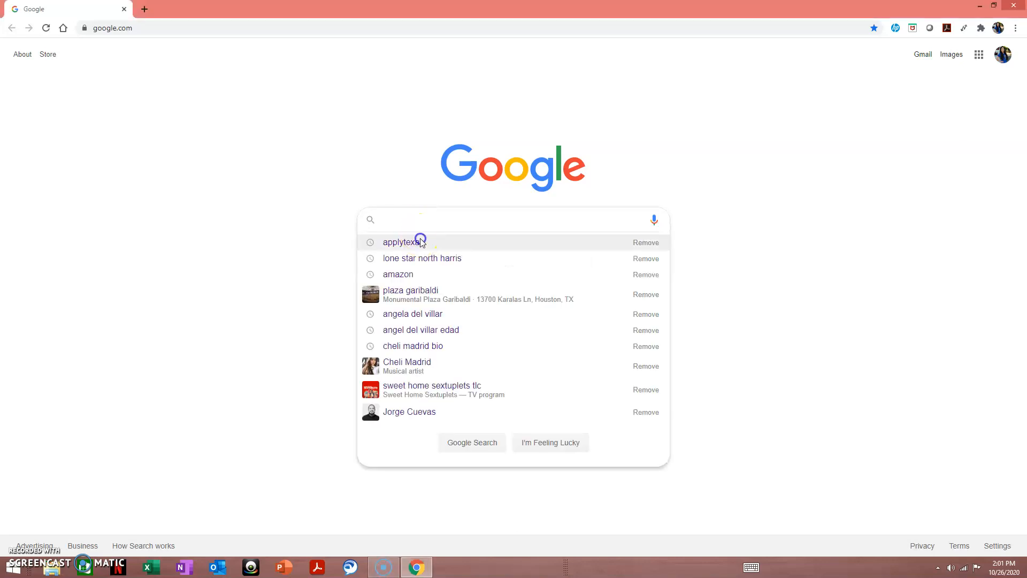
pyautogui.click(421, 242)
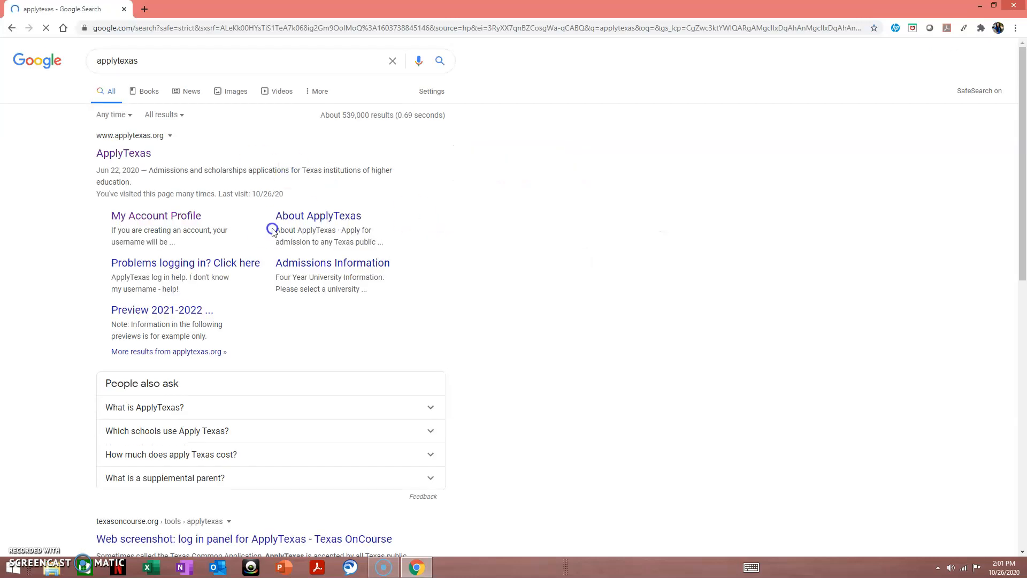
pyautogui.click(132, 158)
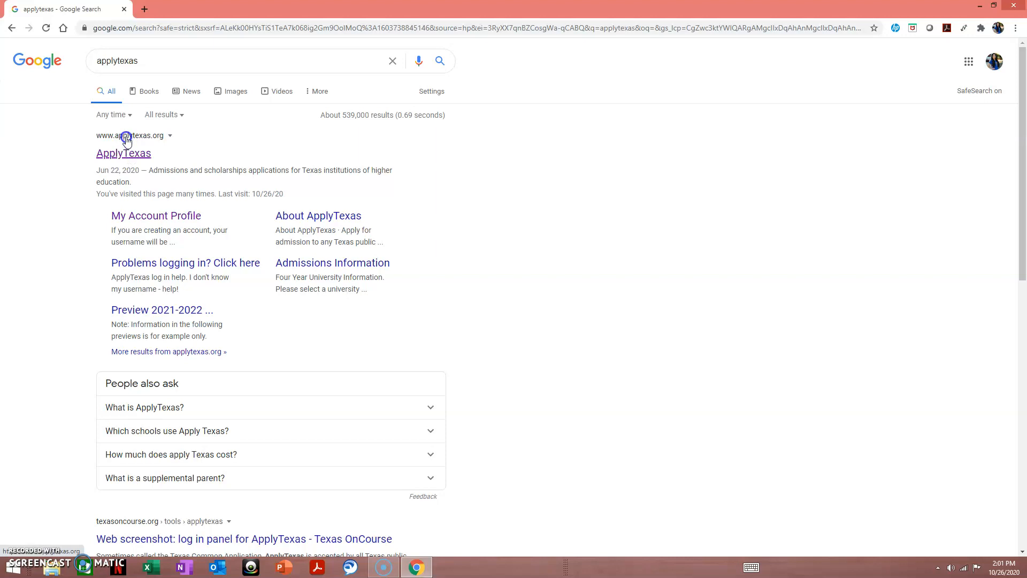
# - Open the ApplyTexas site and log in with the account username and password
pyautogui.click(133, 159)
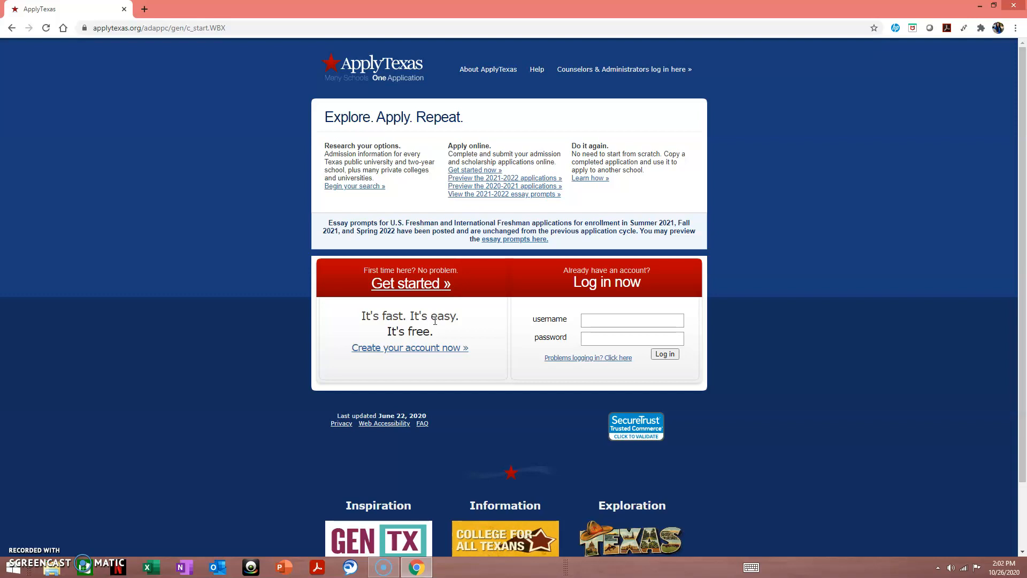
pyautogui.click(648, 320)
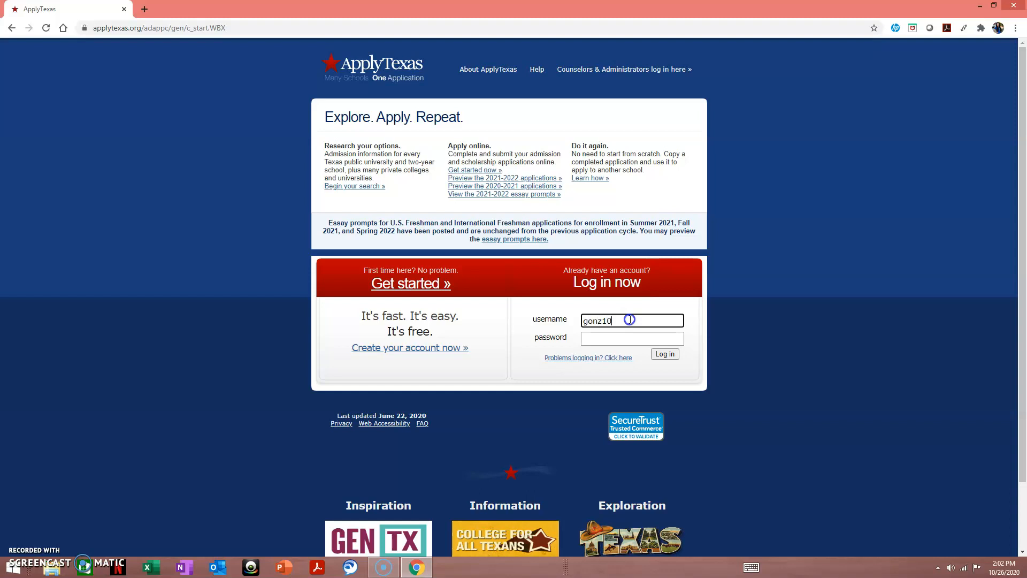
pyautogui.write('gonz103714')
pyautogui.click(652, 338)
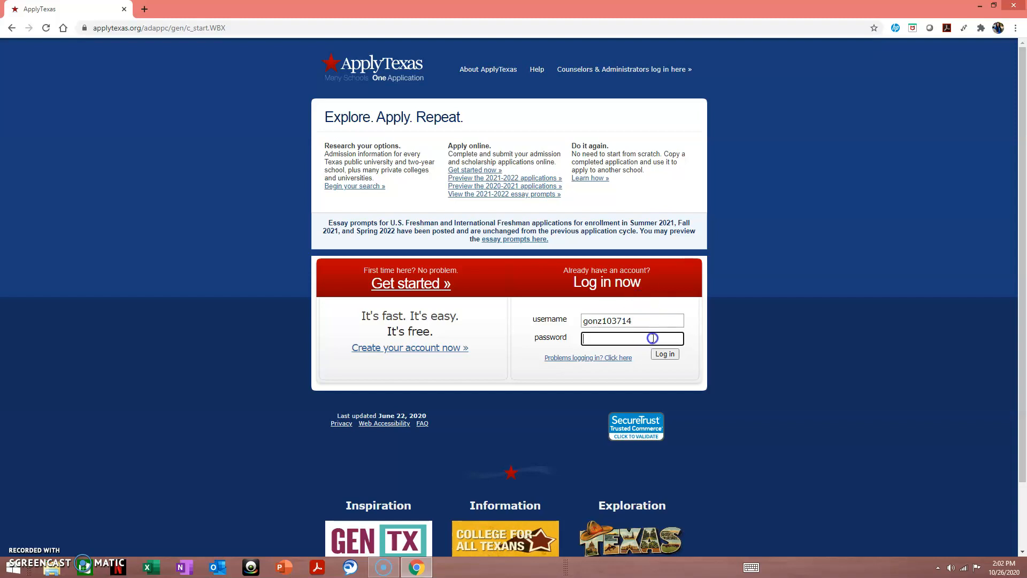
pyautogui.write('•')
pyautogui.press('Return')
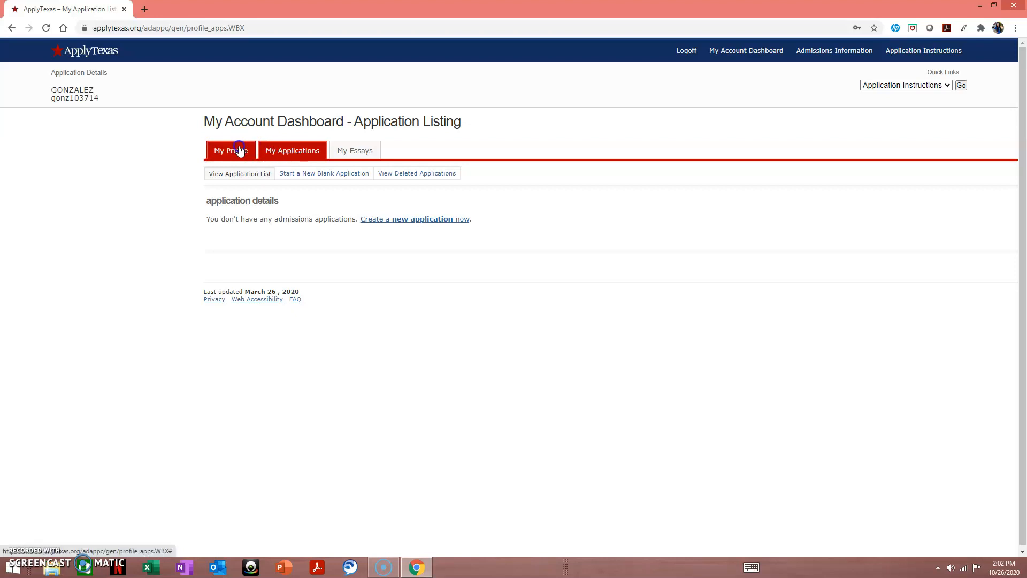
# - From My Applications, start a new blank 2 year college admissions application
pyautogui.click(284, 151)
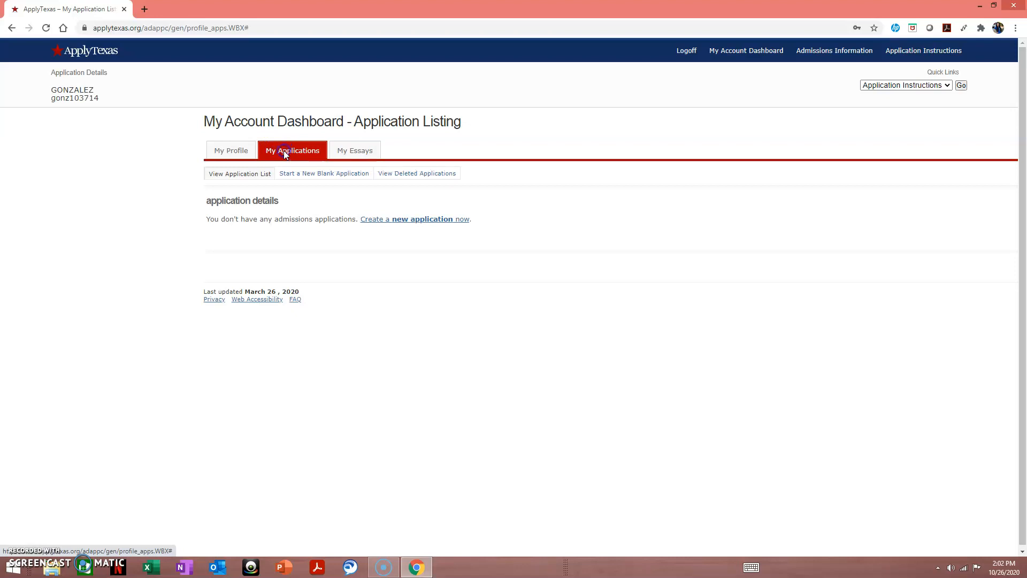
pyautogui.click(401, 226)
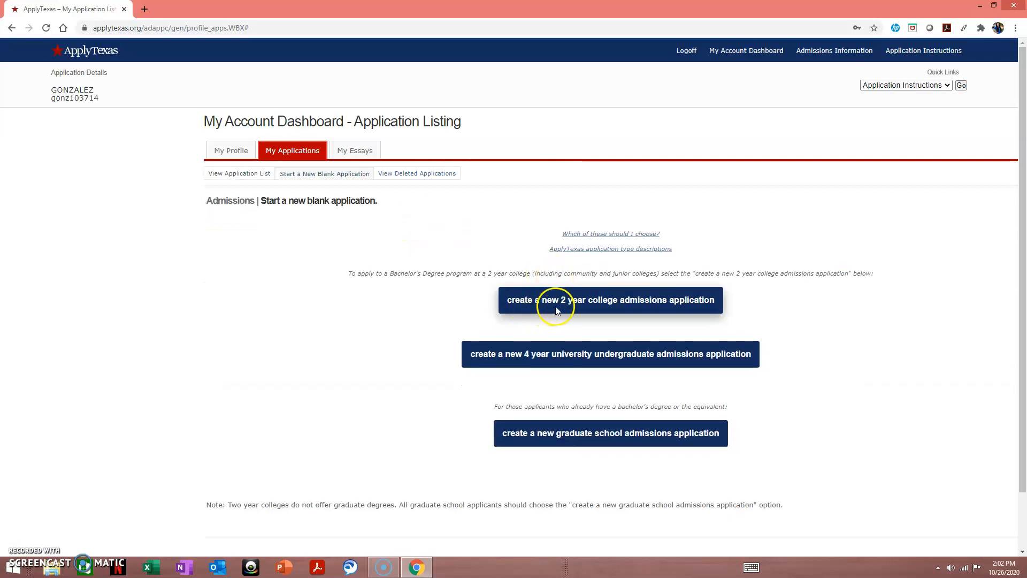
pyautogui.click(606, 306)
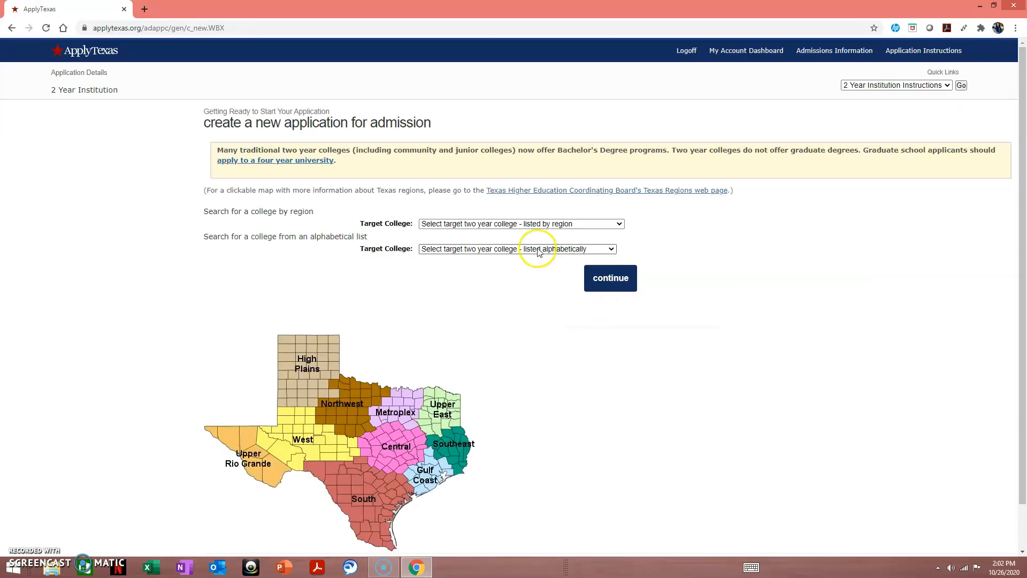
# - Target Lone Star College System, answer Yes to the dual-credit question, and continue
pyautogui.click(524, 224)
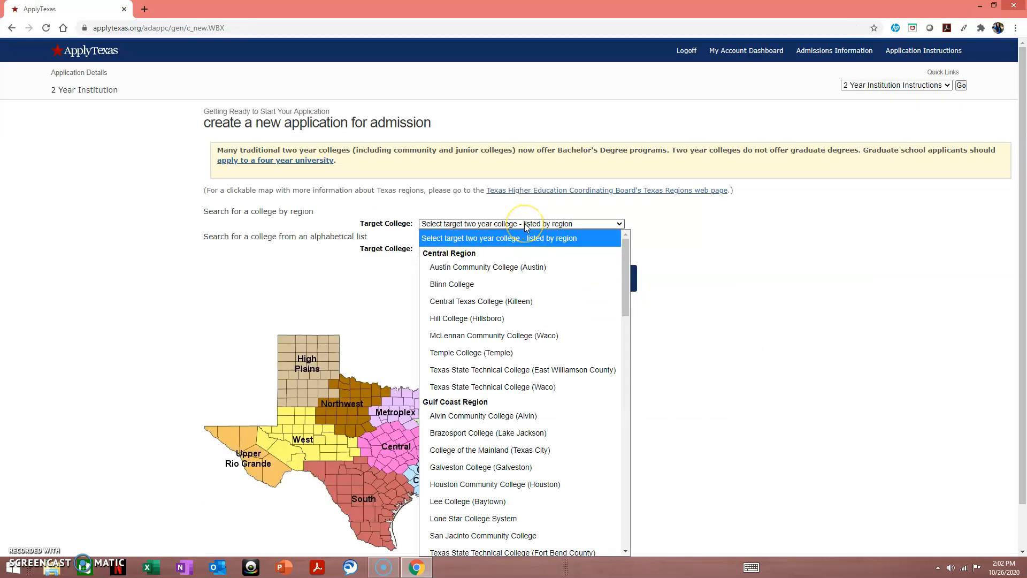
pyautogui.write('lo')
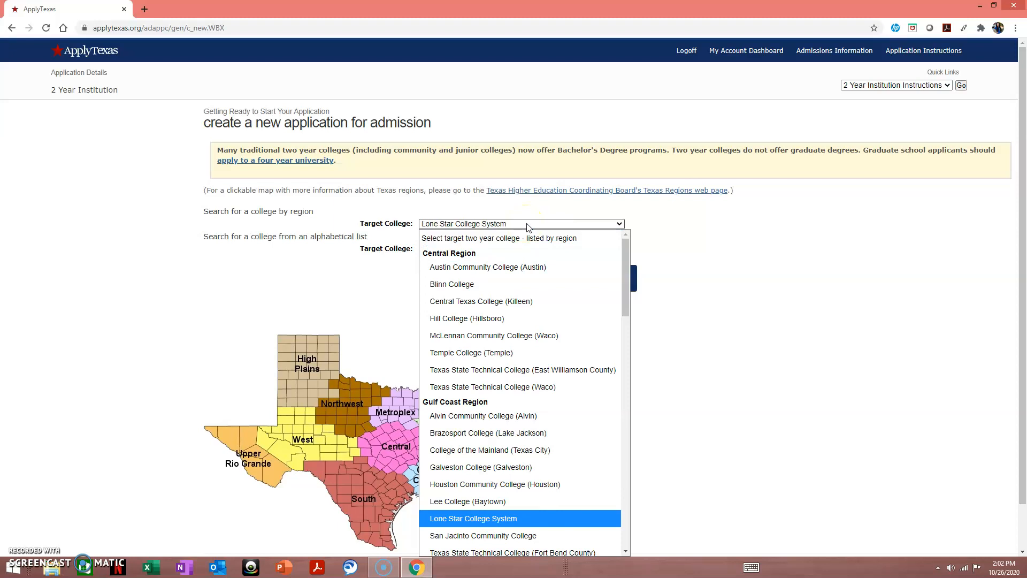
pyautogui.click(554, 513)
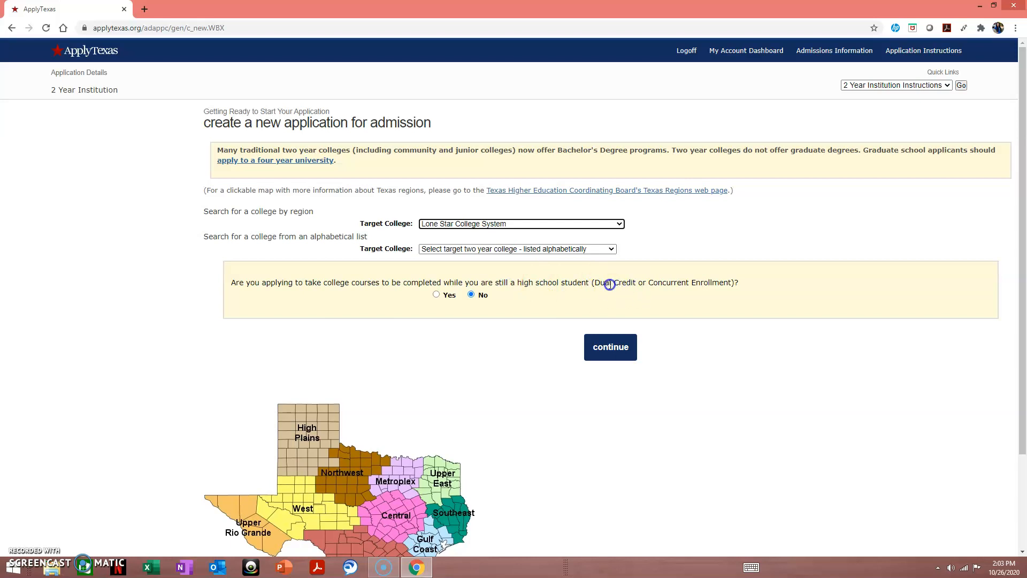
pyautogui.click(437, 295)
pyautogui.click(610, 347)
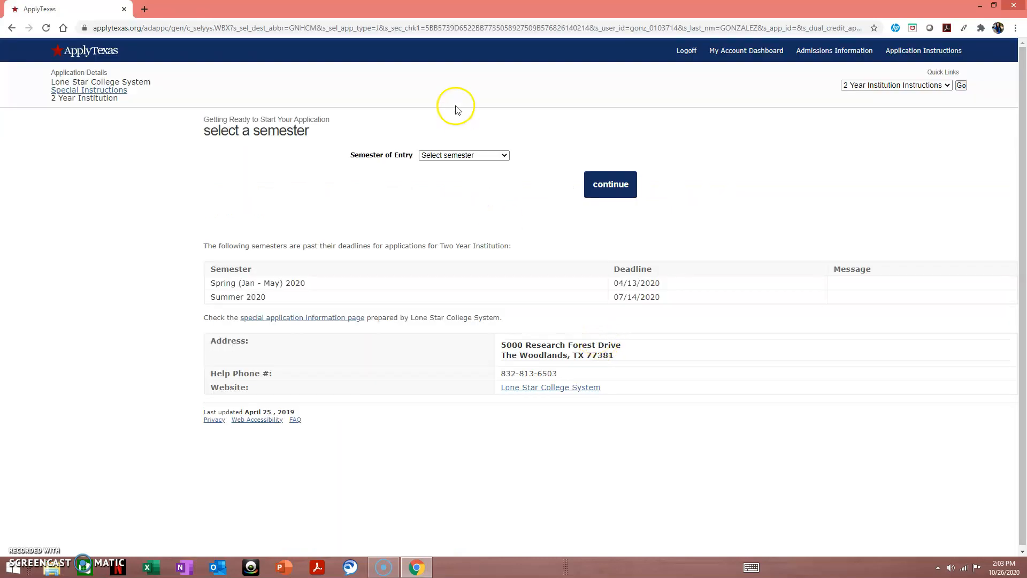
# - Choose Spring (Jan - May) 2021 as the semester of entry and continue
pyautogui.click(476, 156)
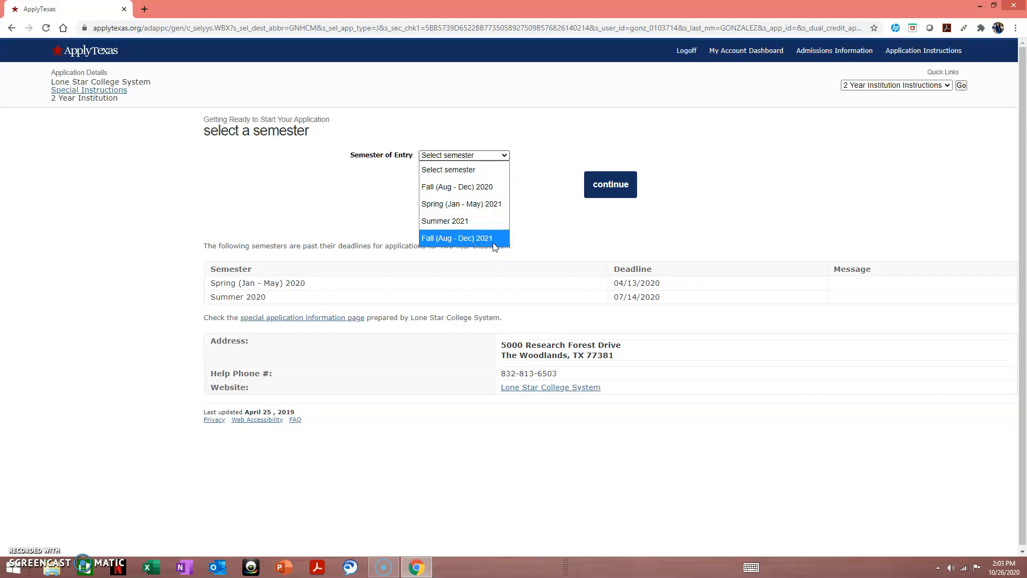
pyautogui.click(502, 203)
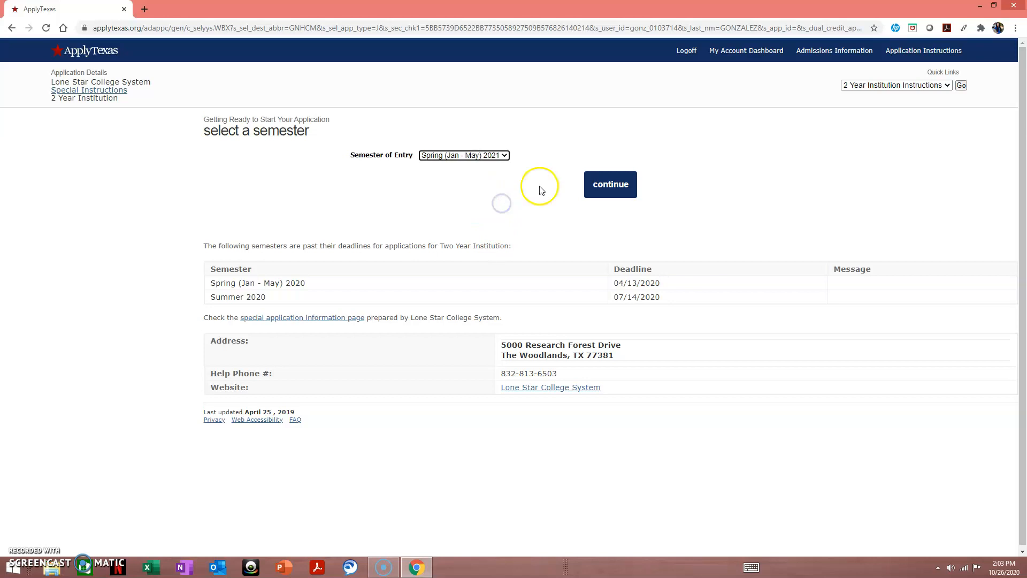
pyautogui.click(602, 182)
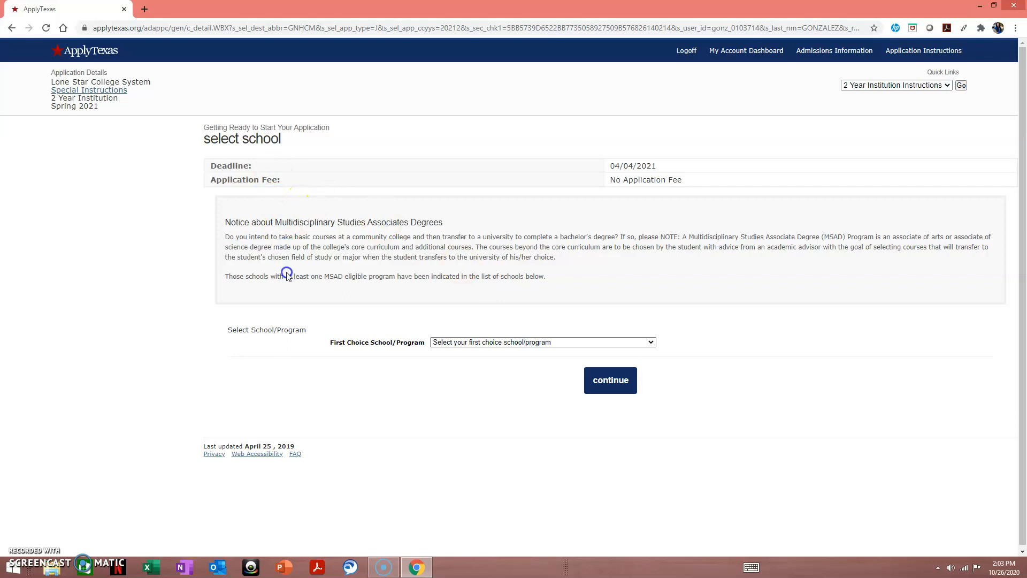
# - Choose Arts, Humanities, Communication & Design as the first-choice school
pyautogui.click(454, 342)
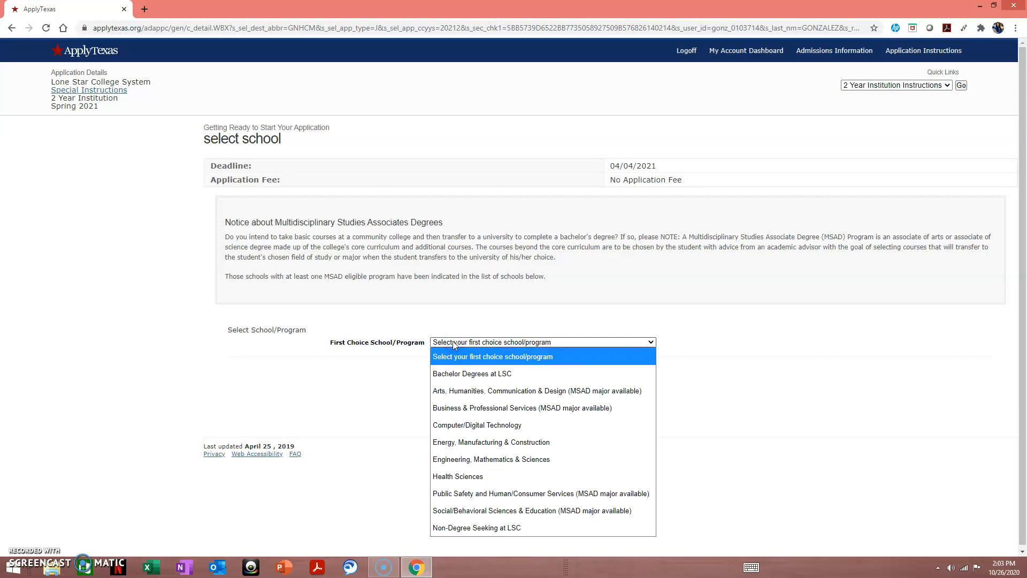
pyautogui.click(507, 396)
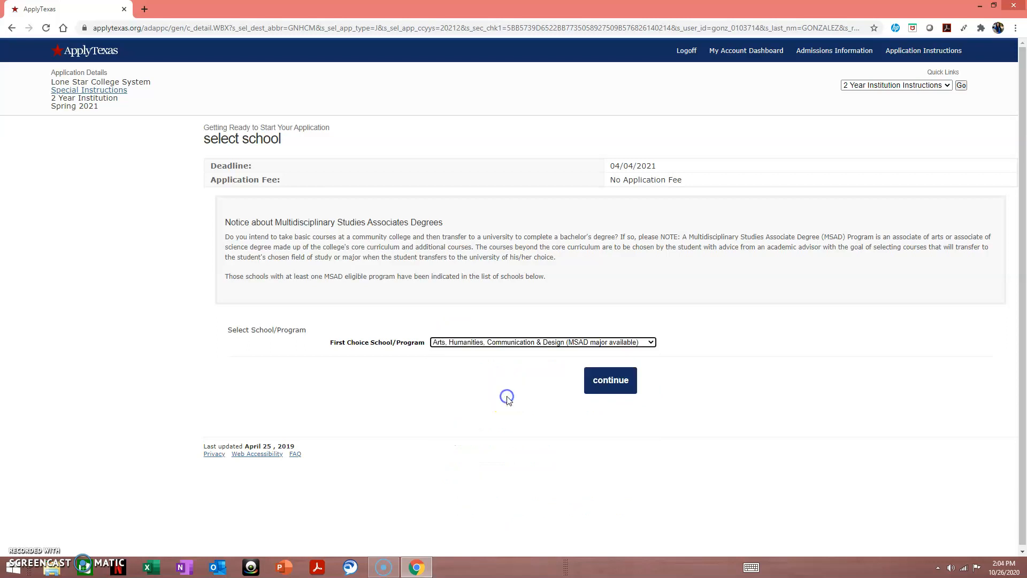
pyautogui.click(585, 379)
pyautogui.click(608, 389)
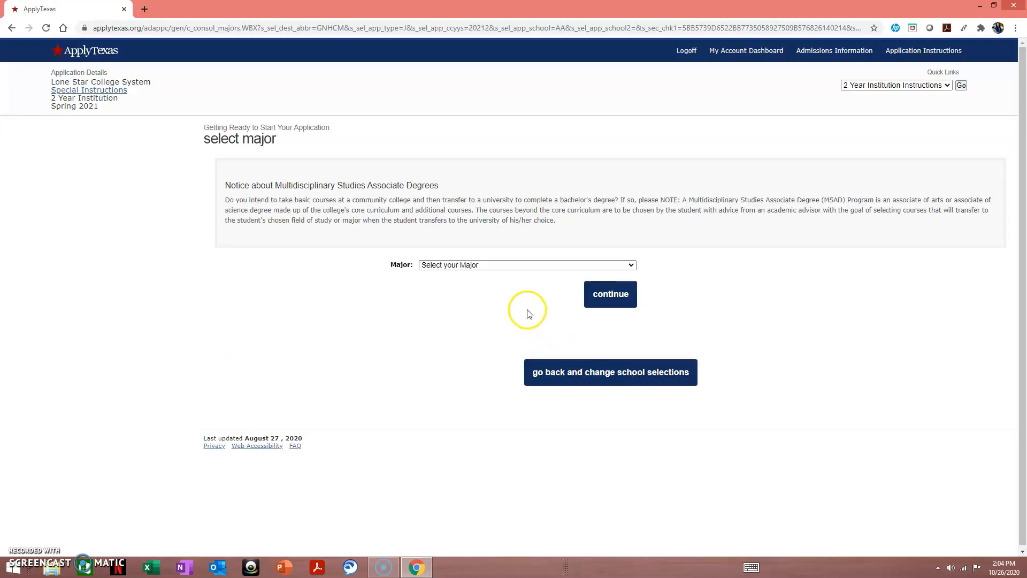
# - Select the Multidisciplinary Studies Associate of Arts major and continue to the checklist
pyautogui.click(523, 265)
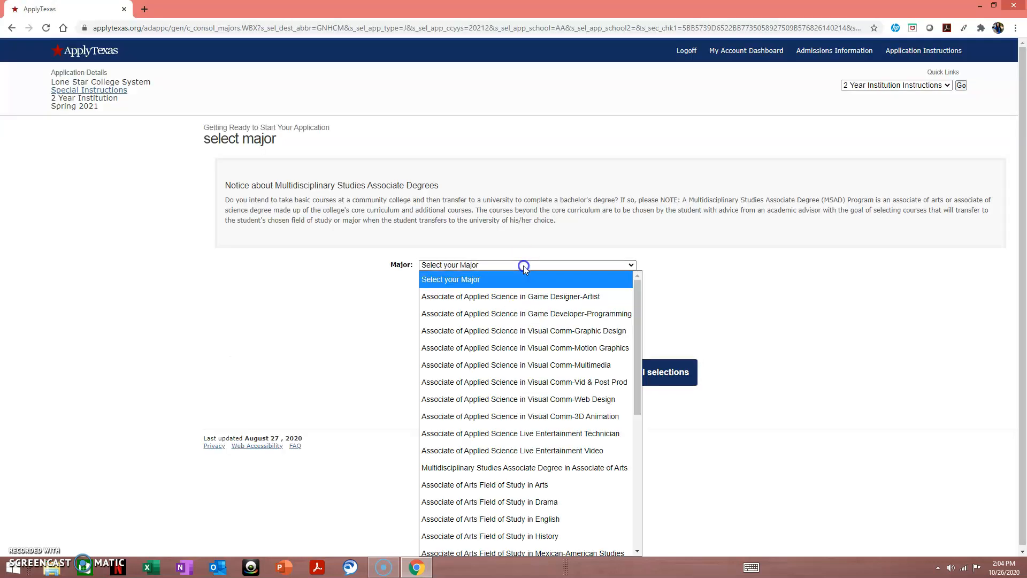
pyautogui.click(608, 467)
pyautogui.click(599, 297)
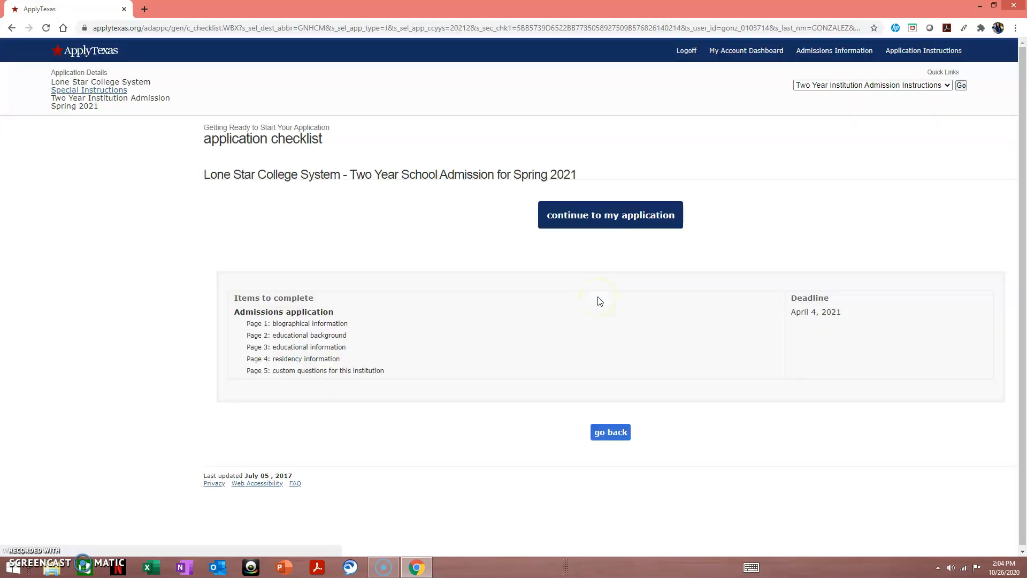
# - Continue from the checklist to page 1 of the application, biographical information
pyautogui.click(595, 223)
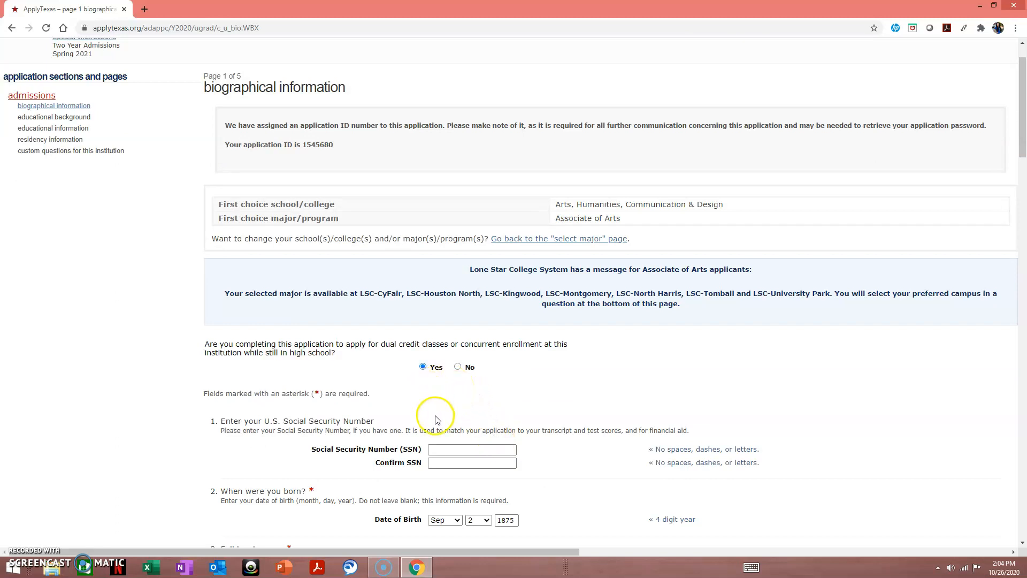
pyautogui.scroll(-1, 426, 379)
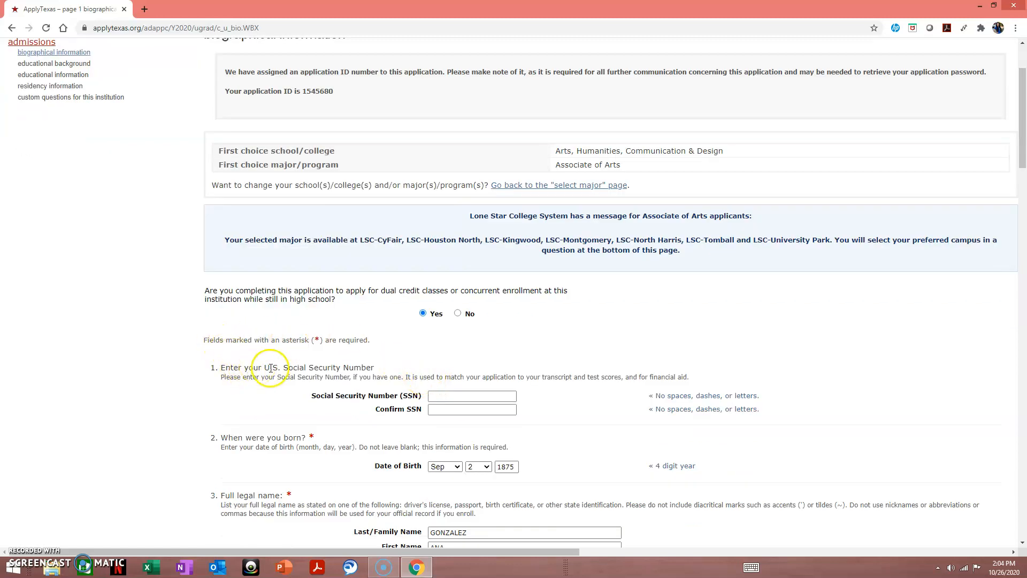
pyautogui.scroll(-1, 270, 372)
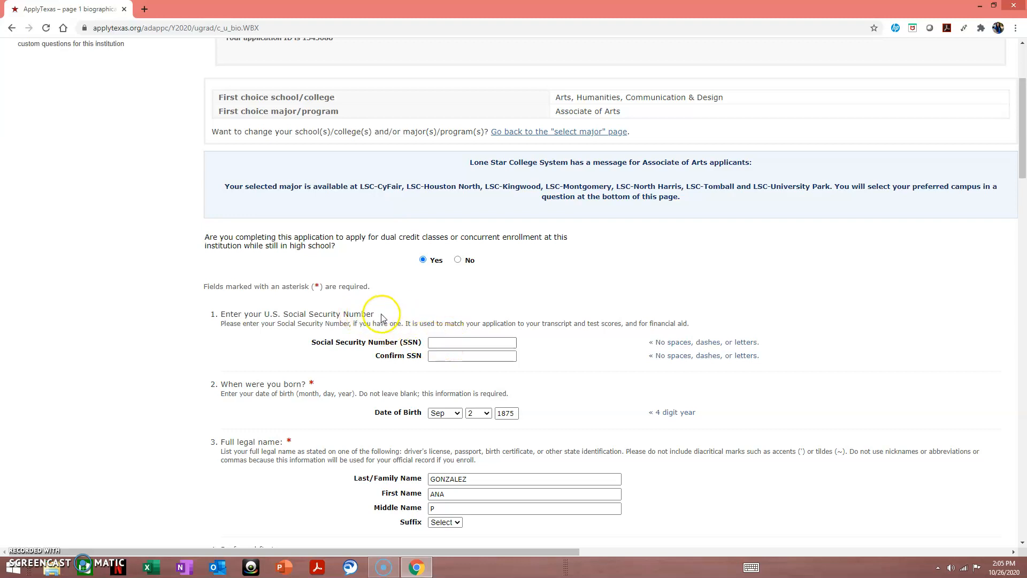
pyautogui.scroll(-1, 384, 318)
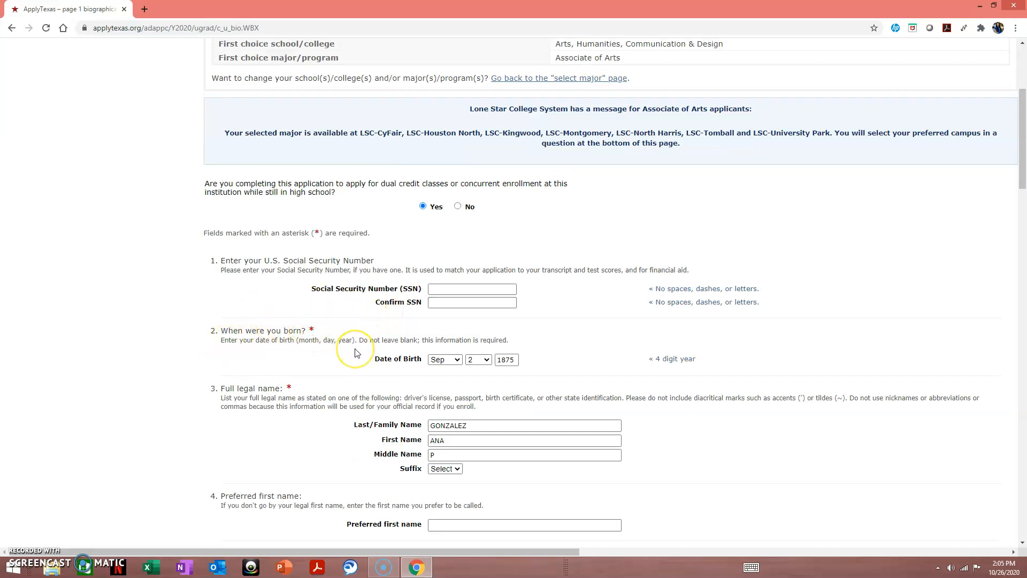
pyautogui.scroll(-1, 362, 352)
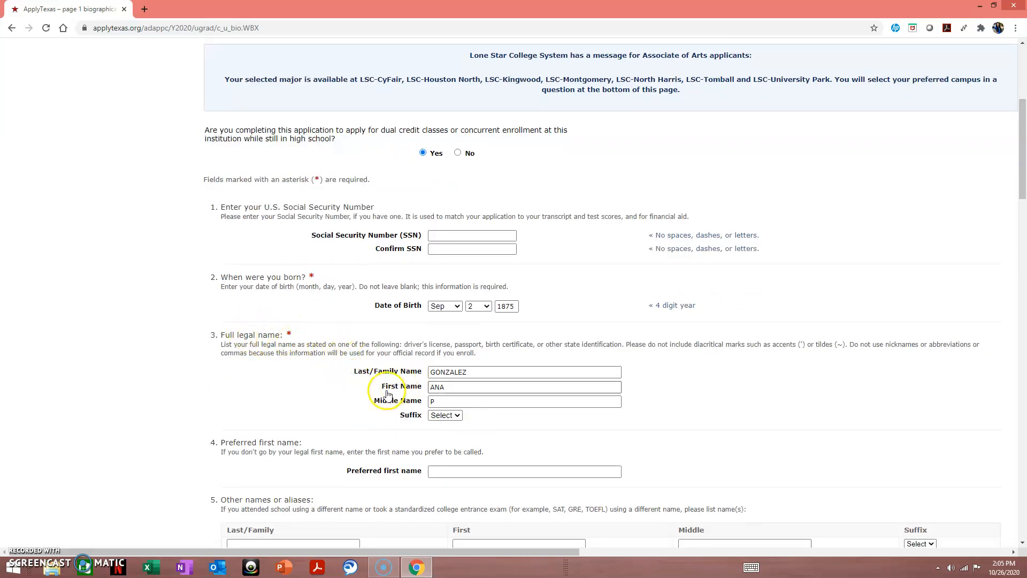
pyautogui.scroll(-1, 383, 415)
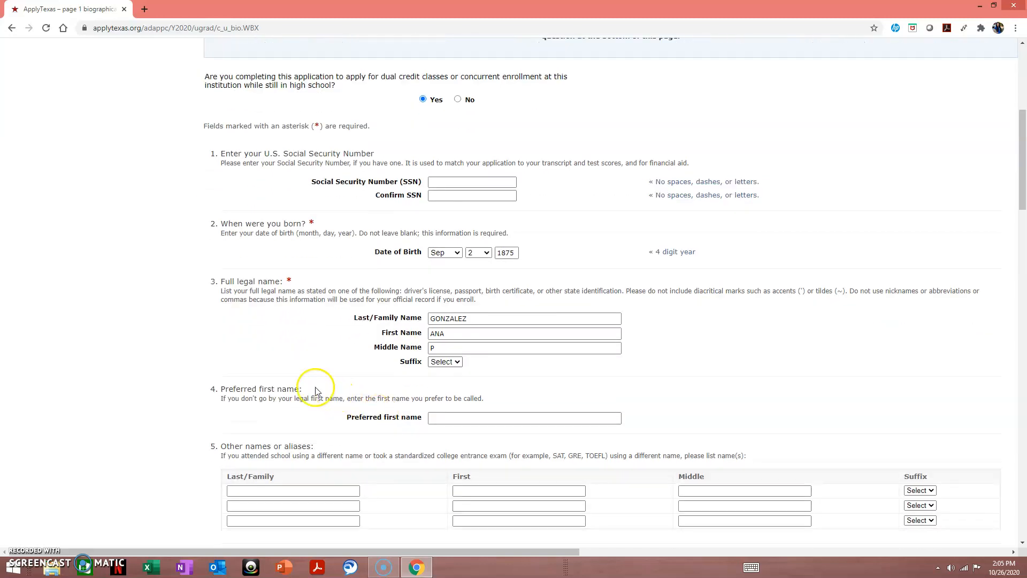
pyautogui.scroll(-1, 293, 376)
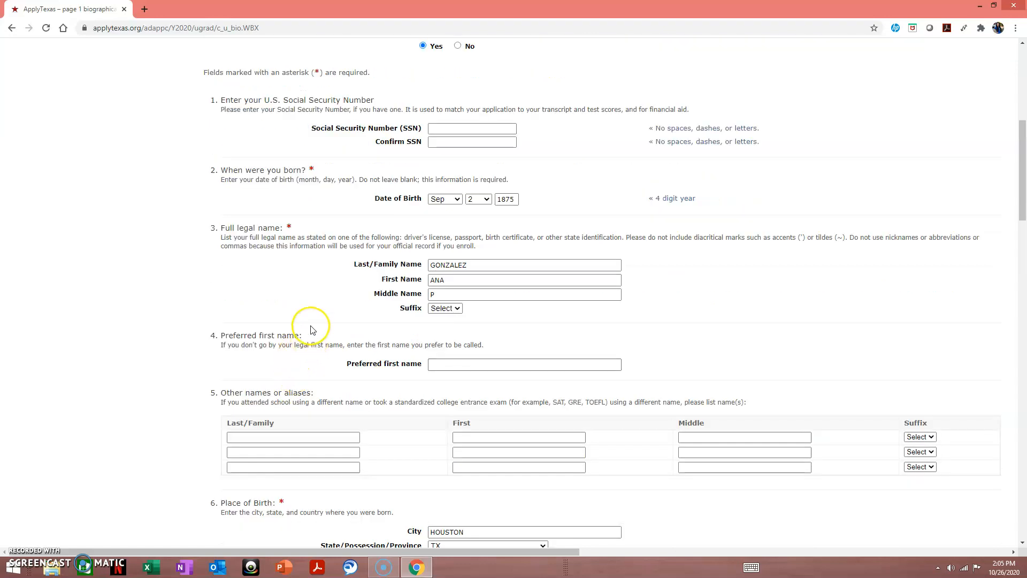
pyautogui.scroll(-1, 313, 328)
pyautogui.scroll(-1, 314, 328)
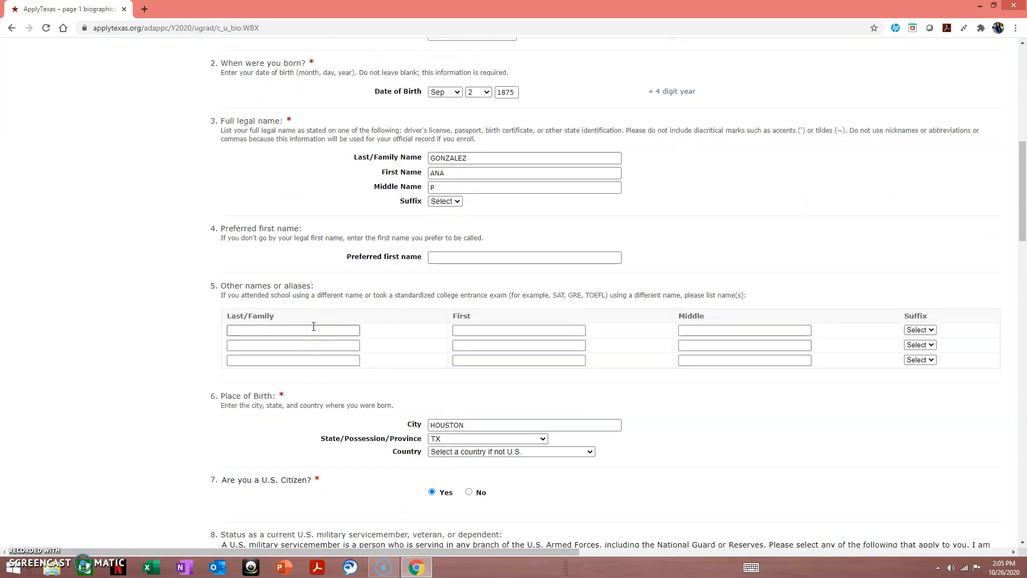
pyautogui.scroll(-1, 315, 330)
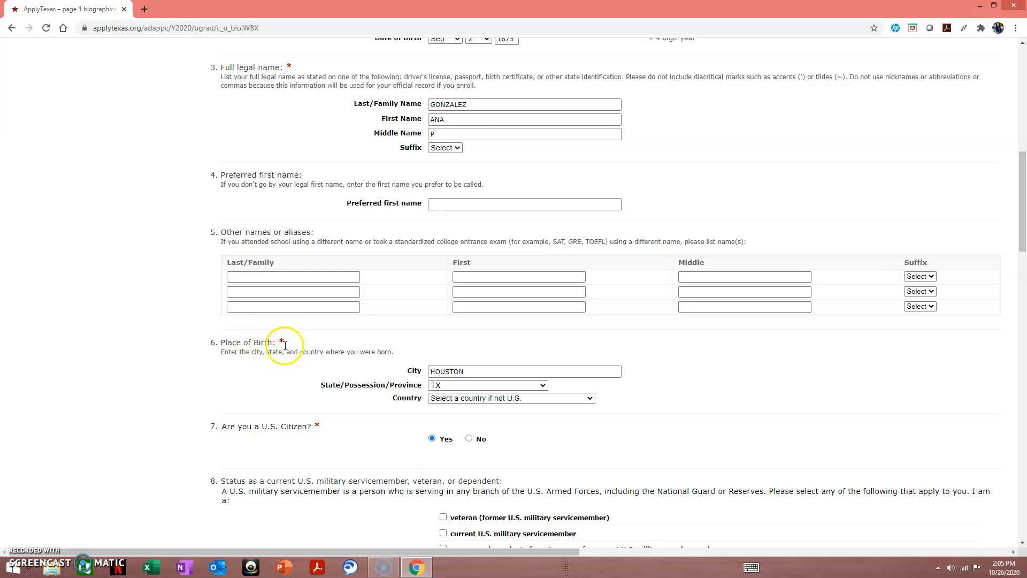
pyautogui.click(464, 370)
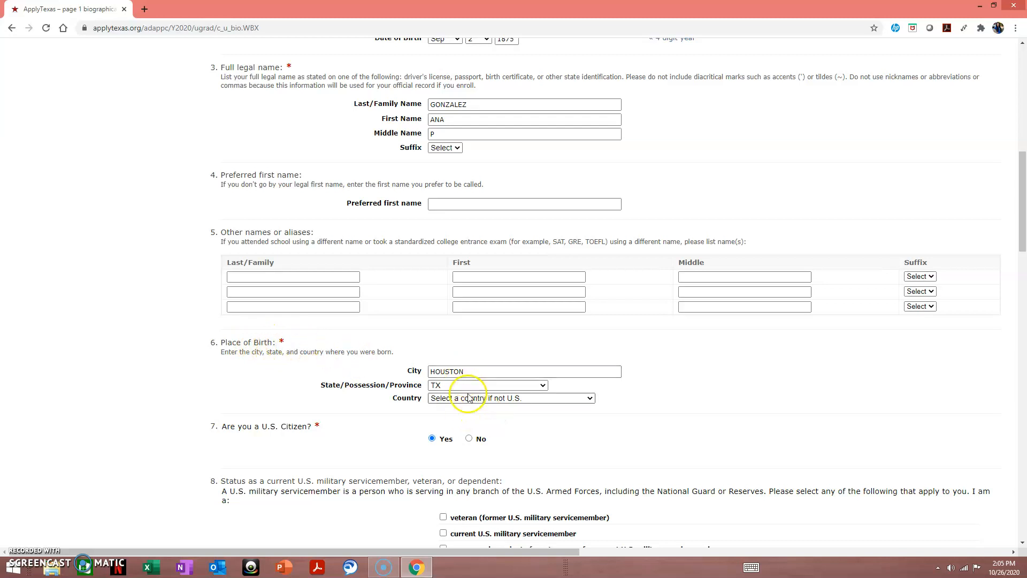
pyautogui.scroll(-1, 459, 388)
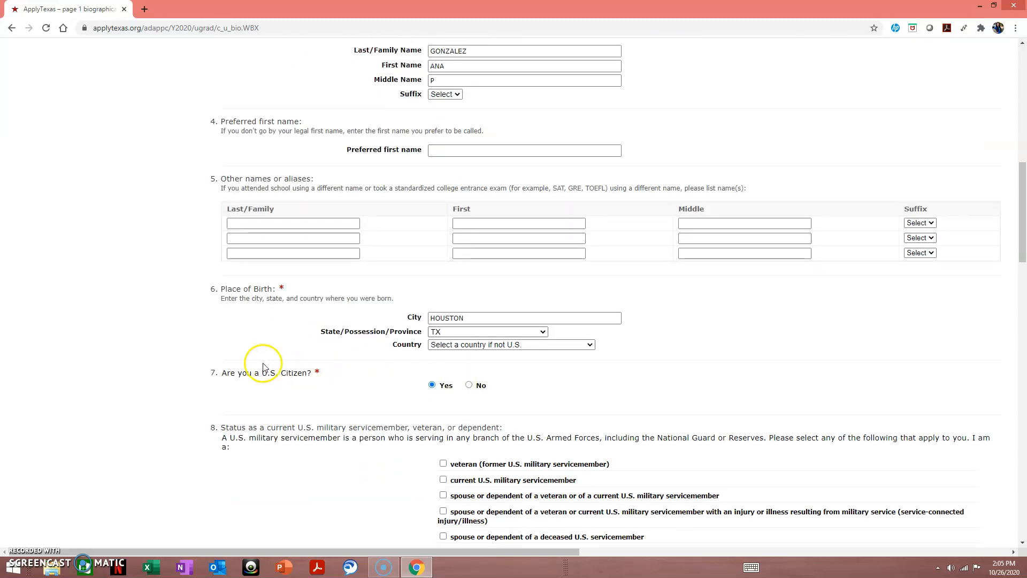
pyautogui.scroll(-2, 348, 392)
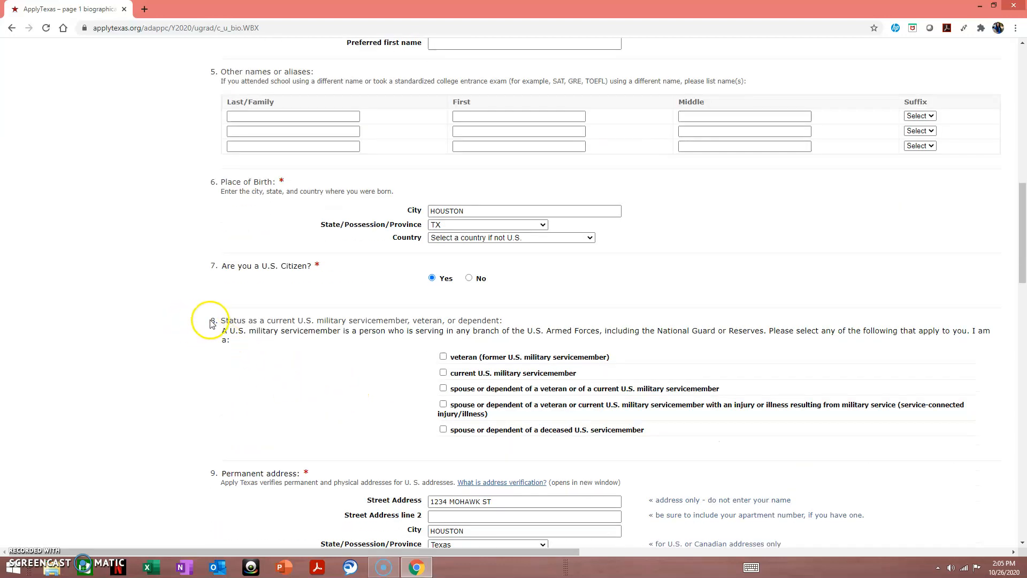
pyautogui.scroll(-2, 339, 390)
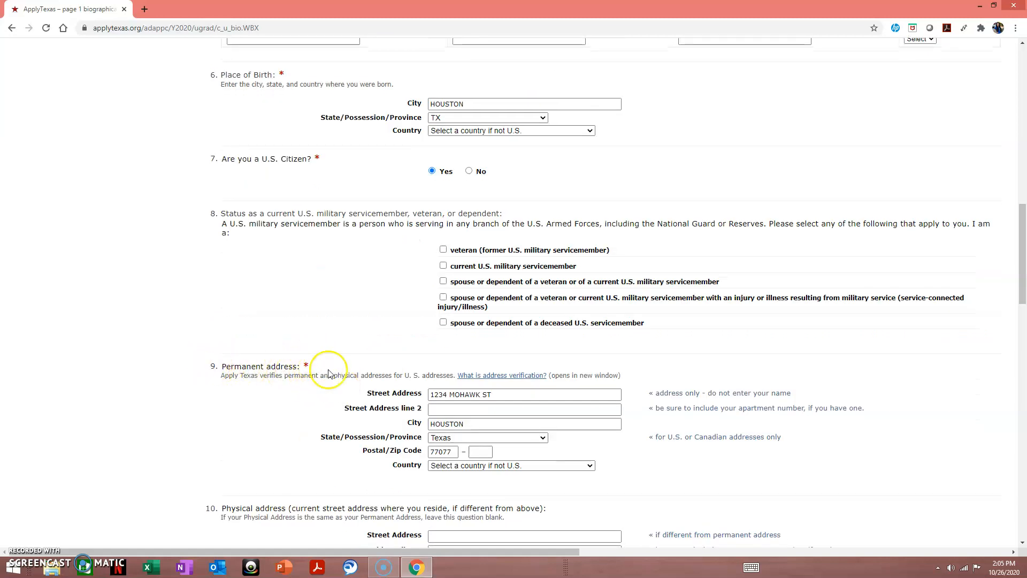
pyautogui.scroll(-2, 294, 407)
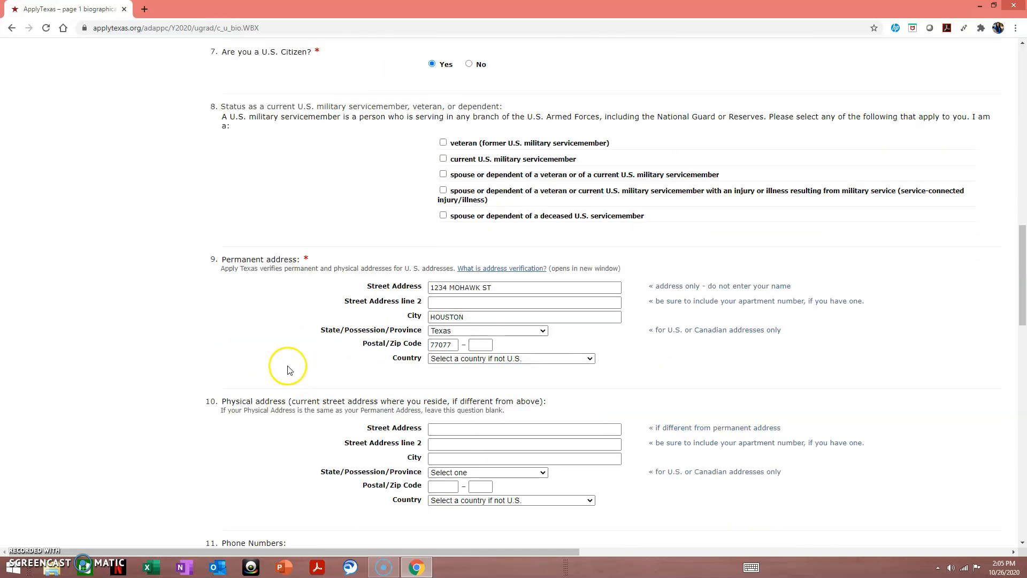
pyautogui.scroll(-1, 284, 385)
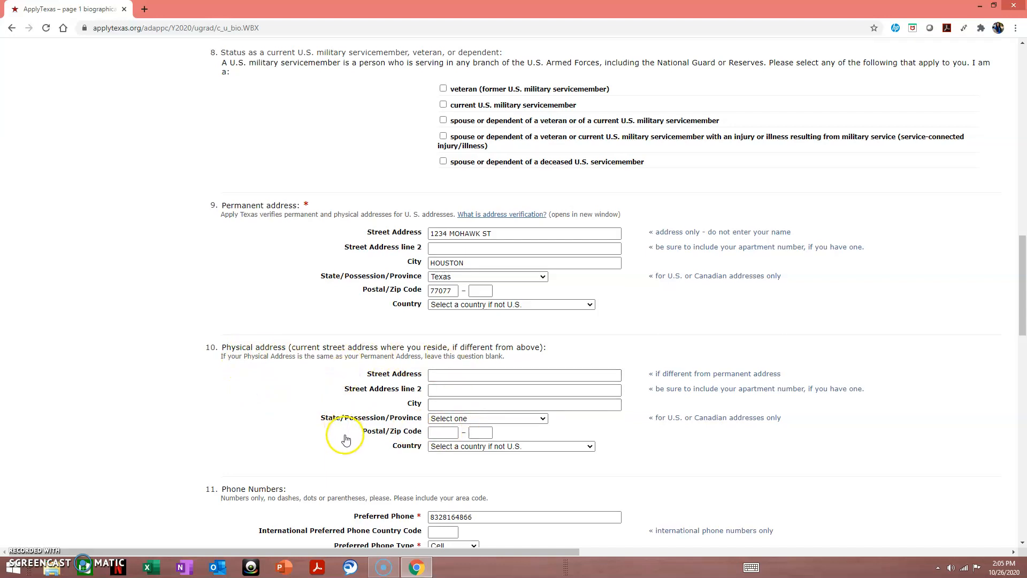
pyautogui.scroll(-1, 345, 436)
pyautogui.scroll(-1, 233, 446)
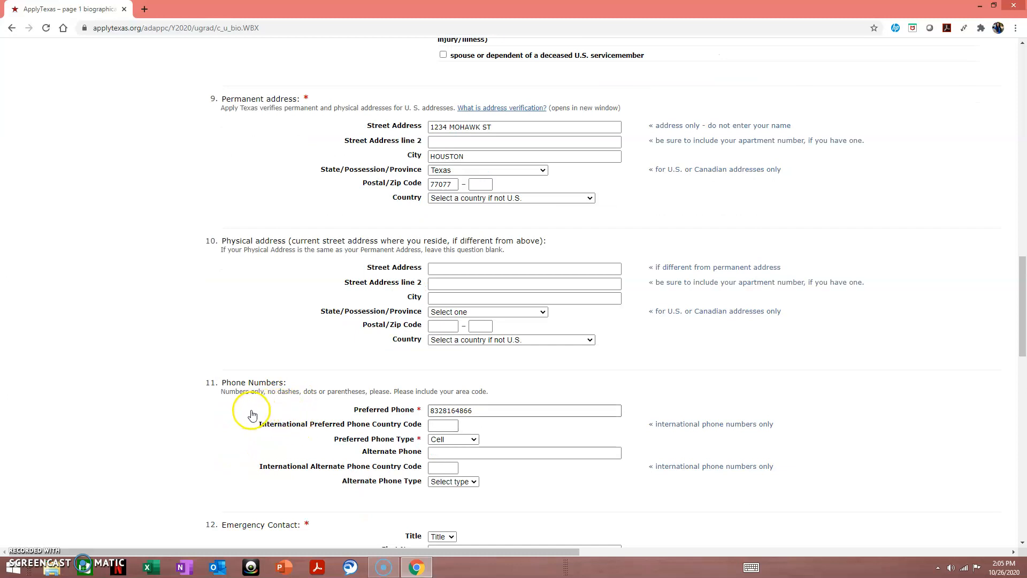
pyautogui.scroll(-1, 207, 442)
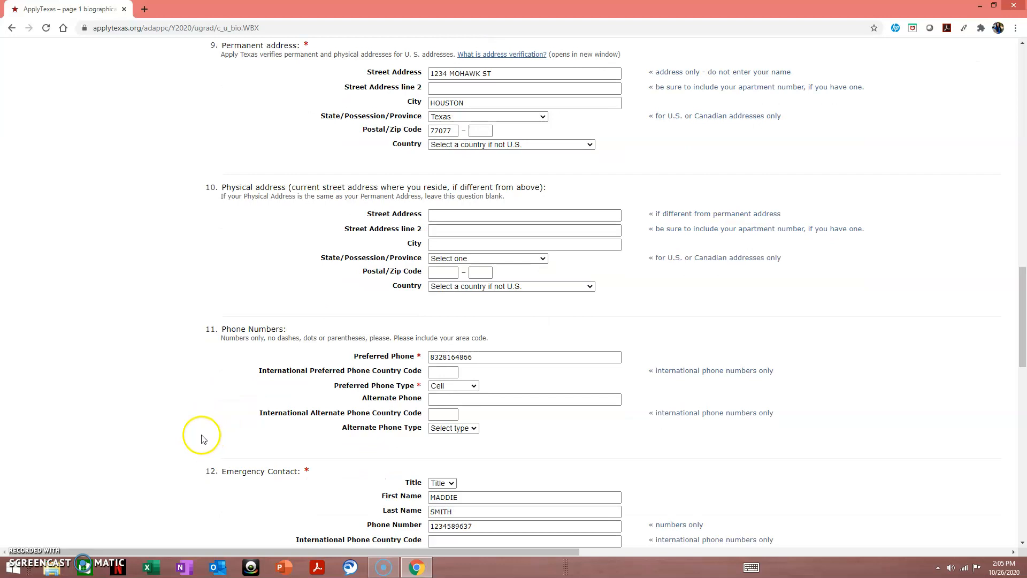
pyautogui.scroll(-1, 214, 438)
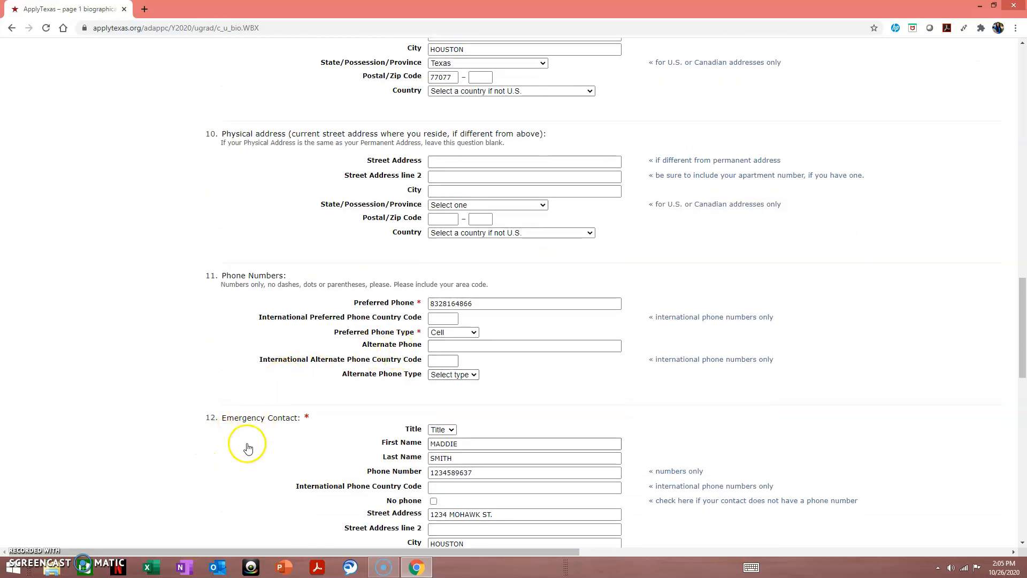
pyautogui.scroll(-2, 300, 451)
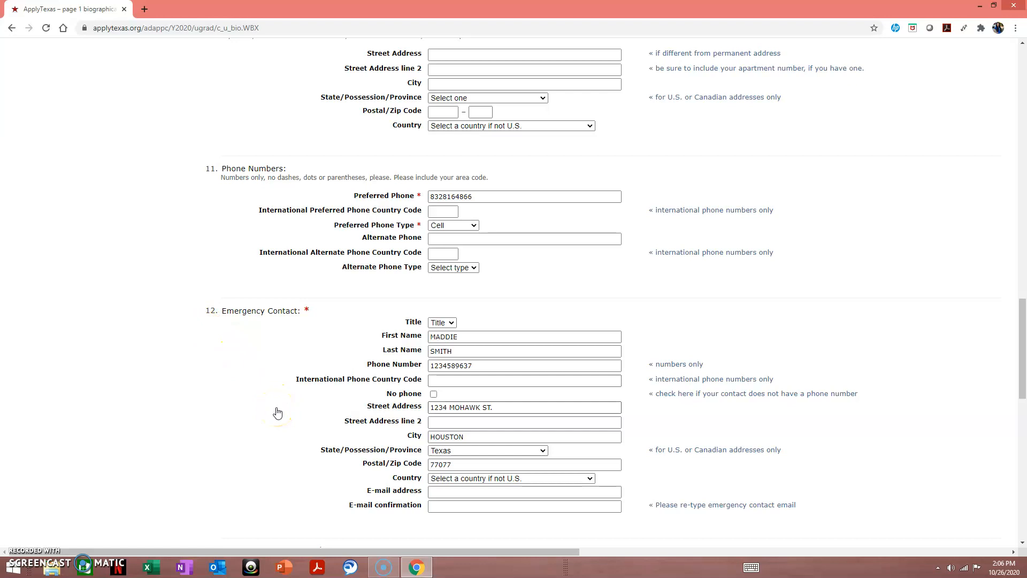
pyautogui.scroll(-1, 277, 411)
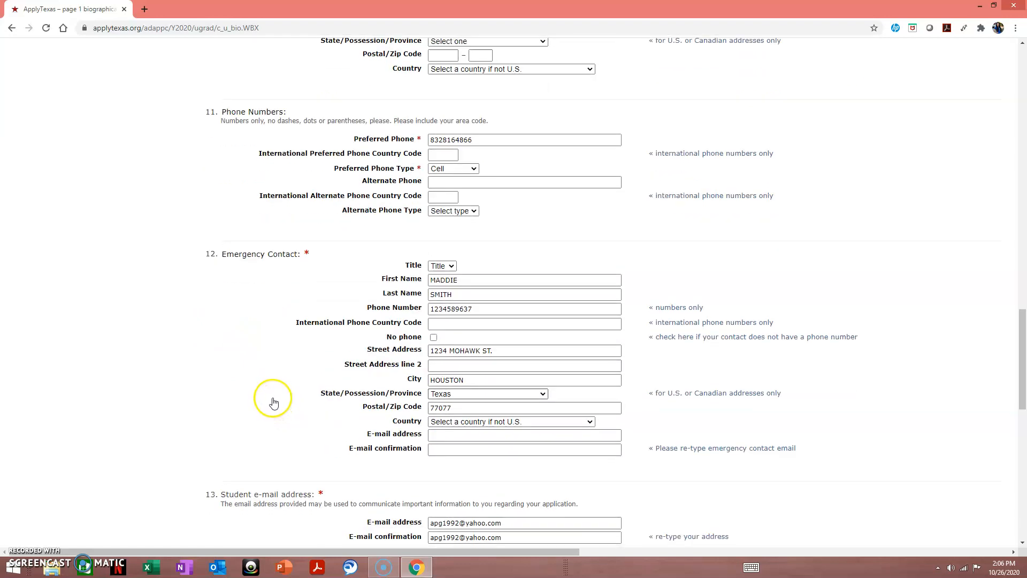
pyautogui.scroll(-2, 273, 402)
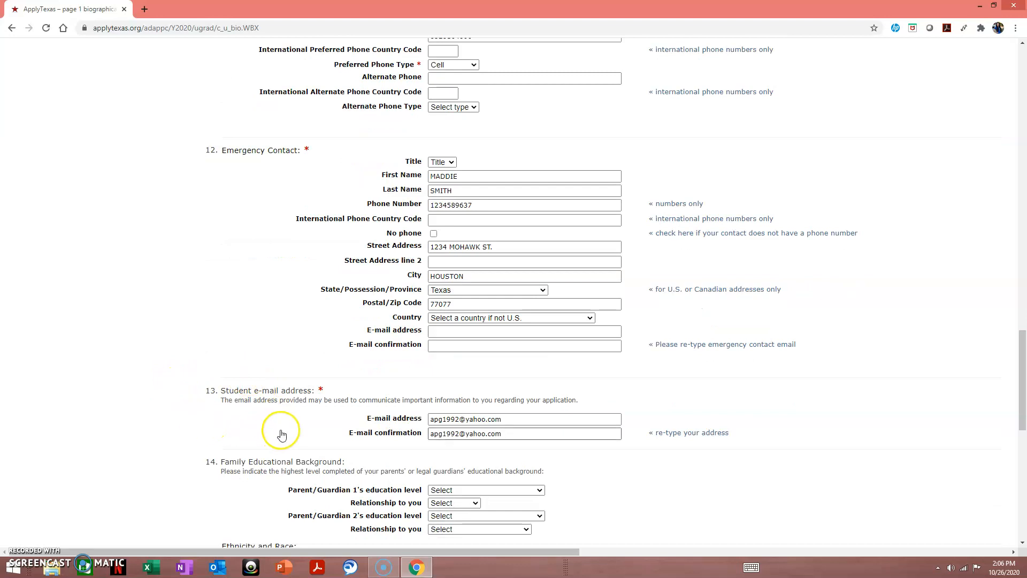
pyautogui.click(263, 408)
pyautogui.scroll(-1, 182, 426)
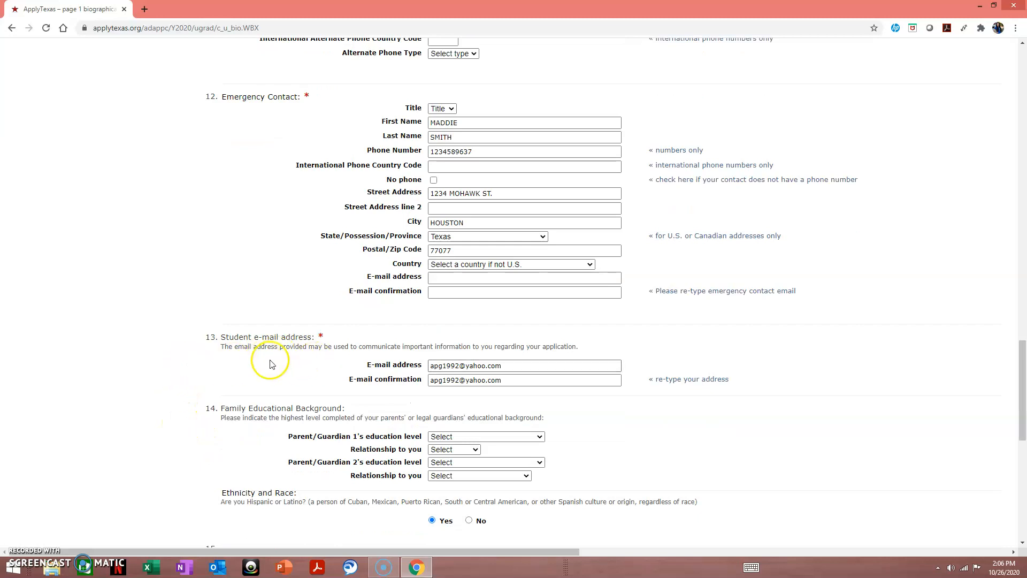
pyautogui.scroll(-1, 192, 367)
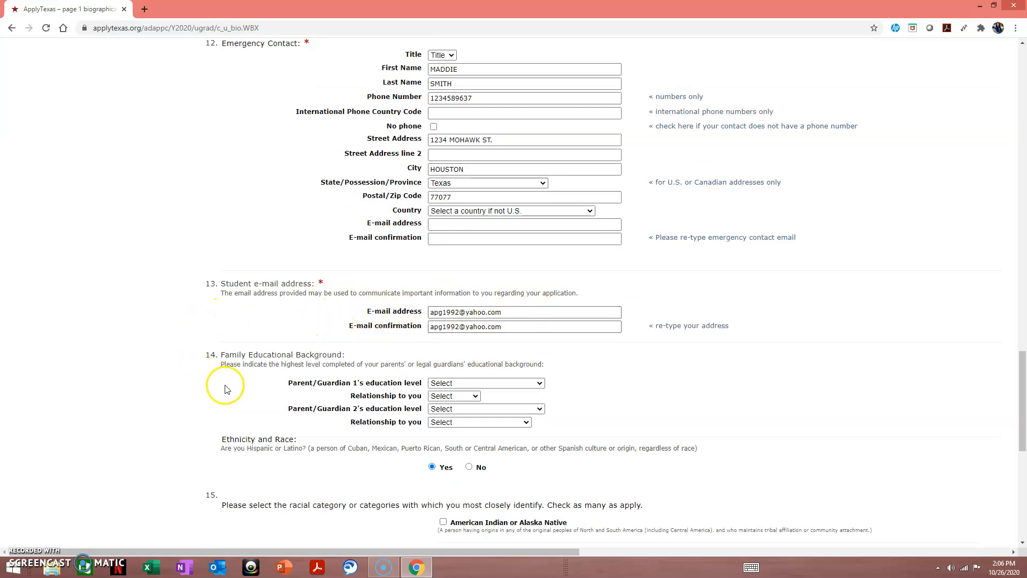
pyautogui.scroll(-1, 244, 394)
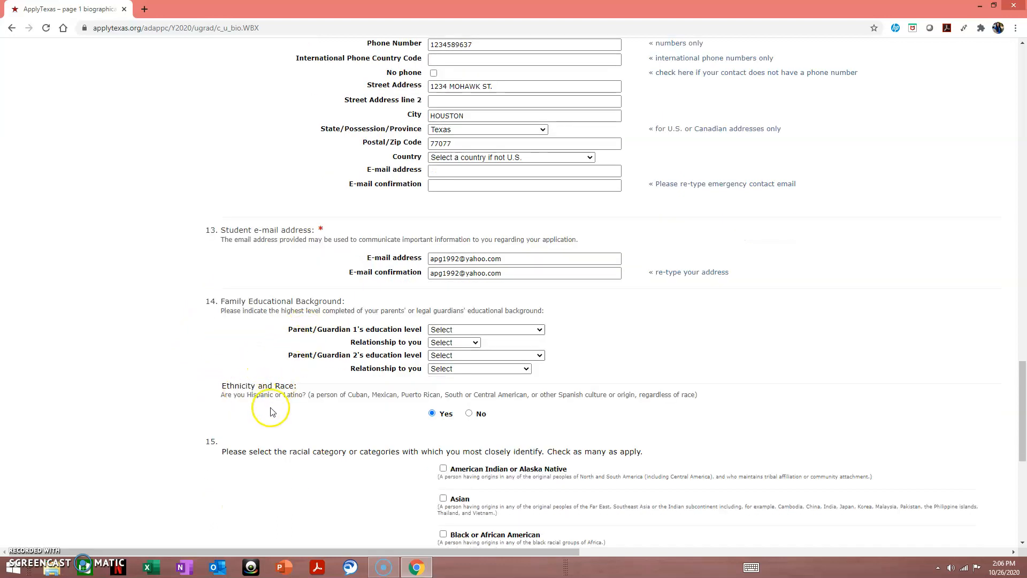
pyautogui.scroll(-1, 272, 411)
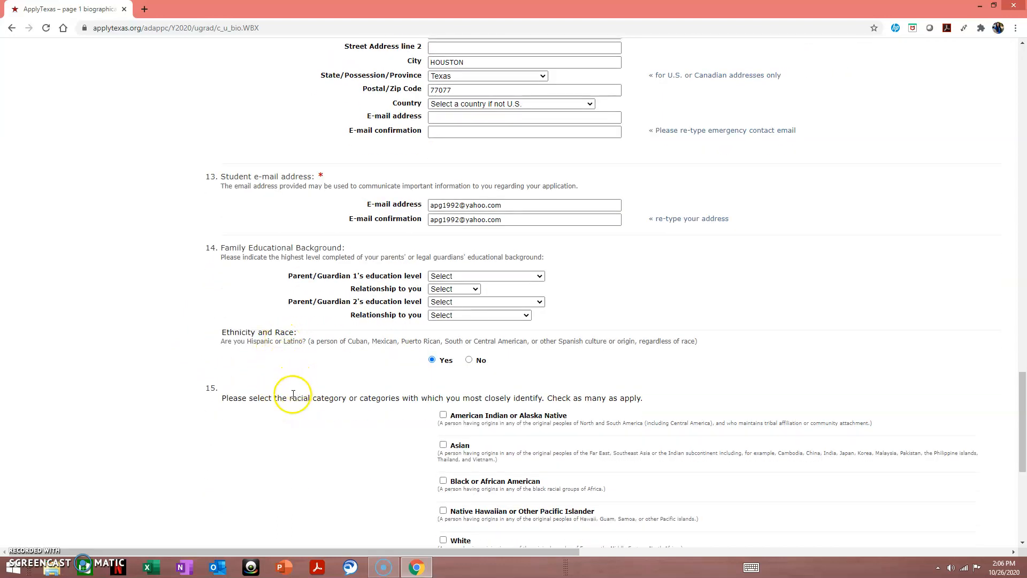
pyautogui.scroll(-1, 279, 399)
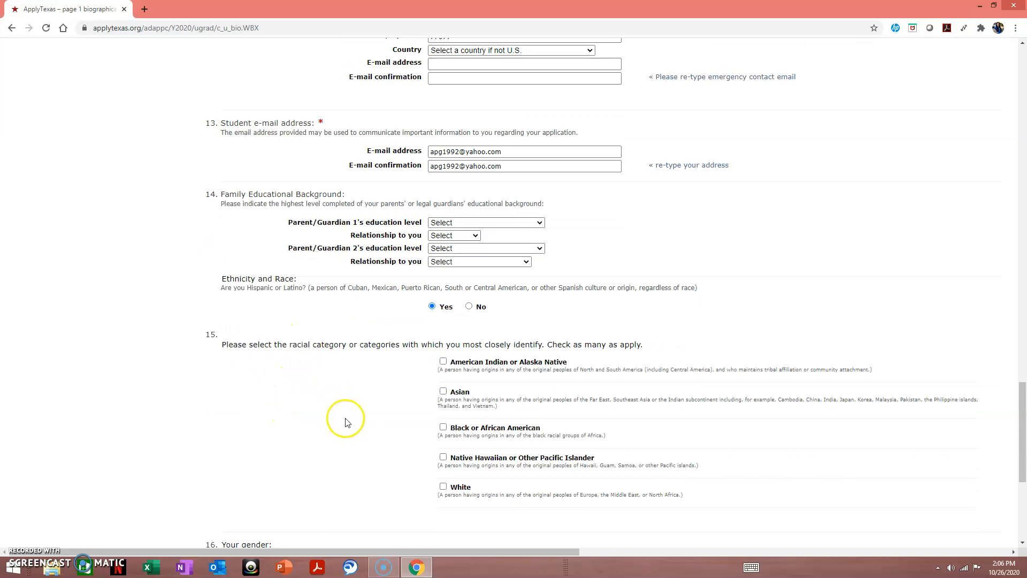
pyautogui.scroll(-1, 344, 432)
pyautogui.scroll(-3, 344, 432)
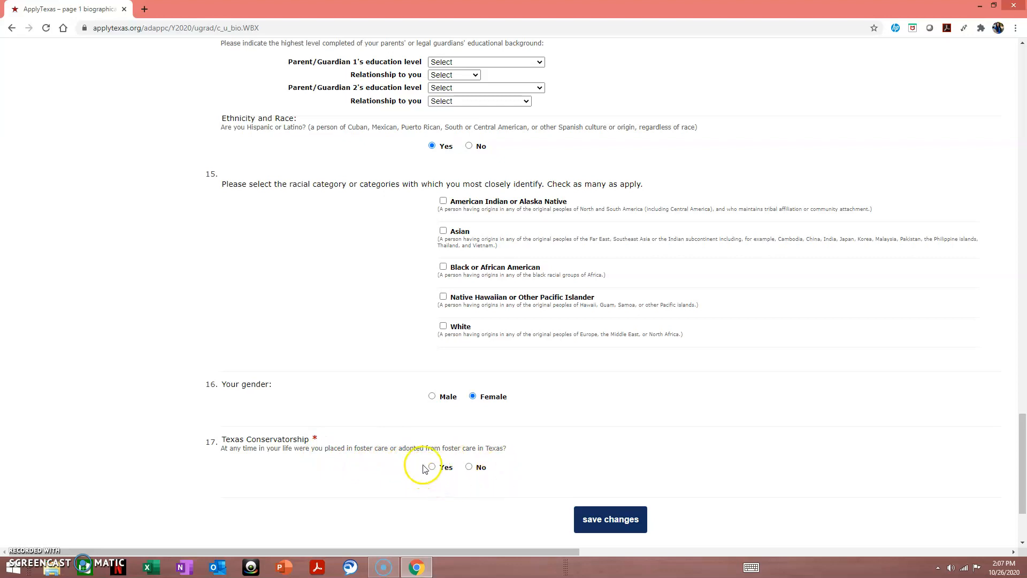
# - Answer No to Texas Conservatorship, confirm permanent address and name/birthdate, and save the biographical page
pyautogui.click(470, 467)
pyautogui.click(625, 517)
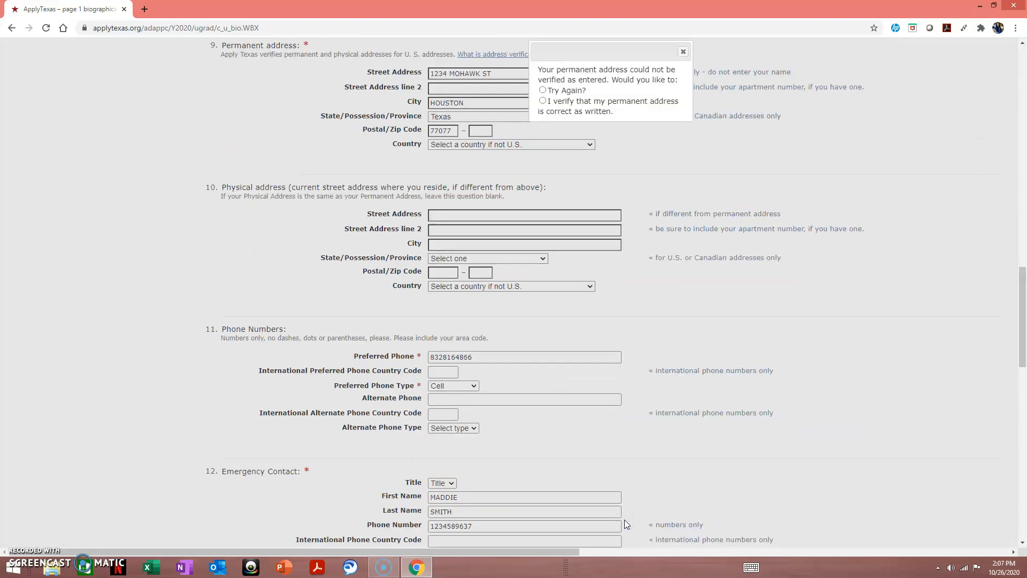
pyautogui.click(543, 104)
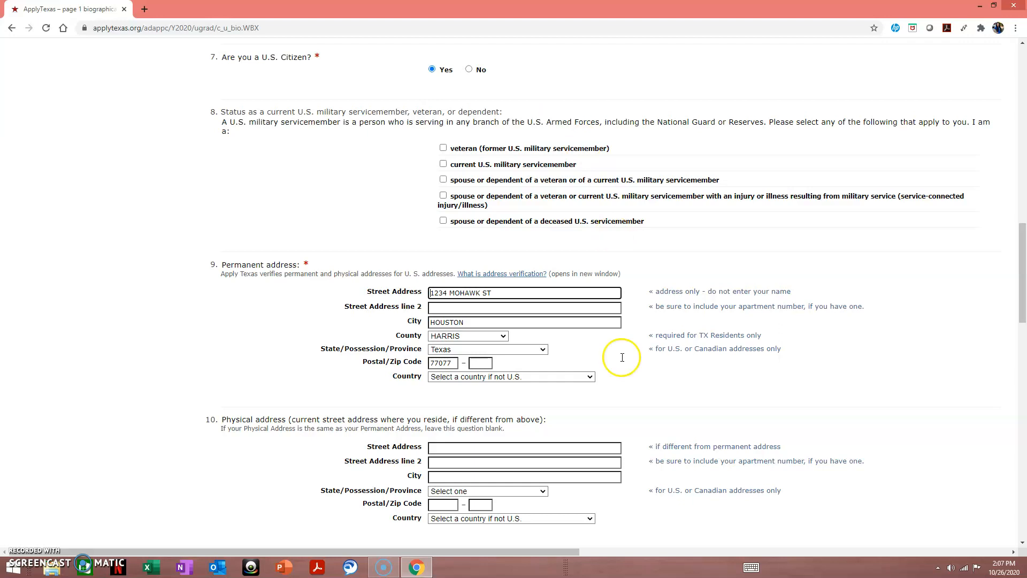
pyautogui.scroll(-1, 647, 511)
pyautogui.scroll(-20, 647, 511)
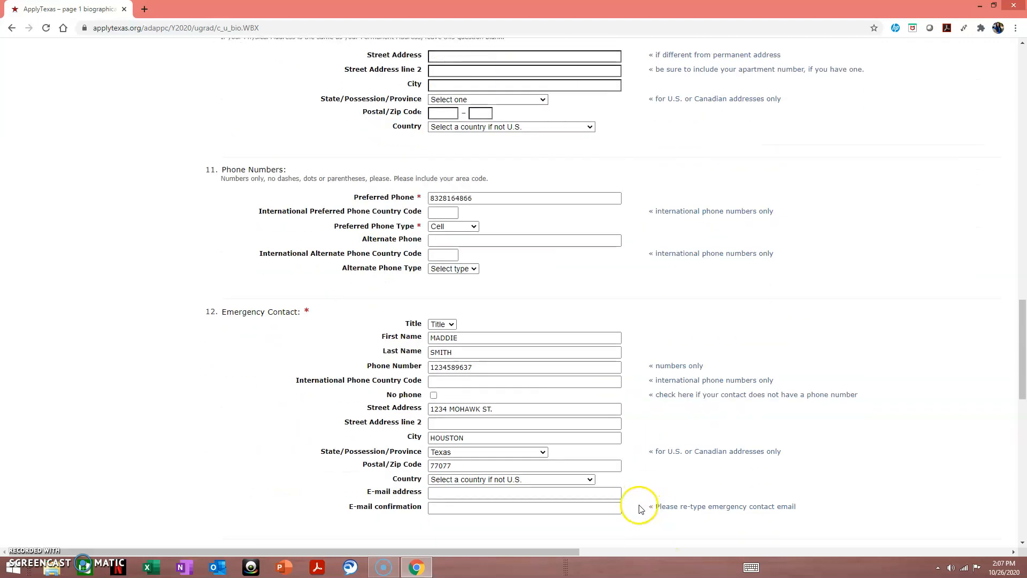
pyautogui.click(602, 398)
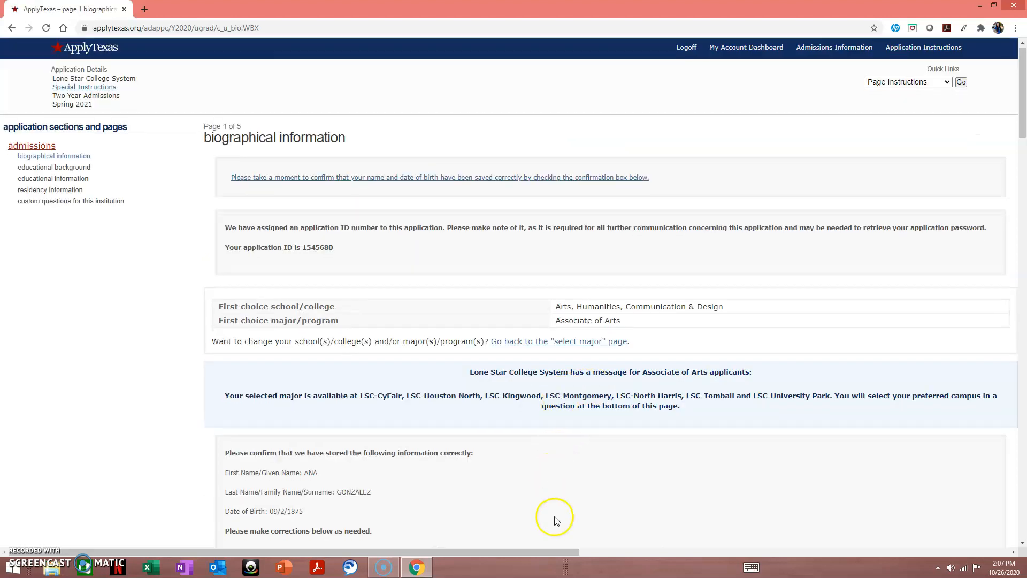
pyautogui.scroll(-1, 550, 523)
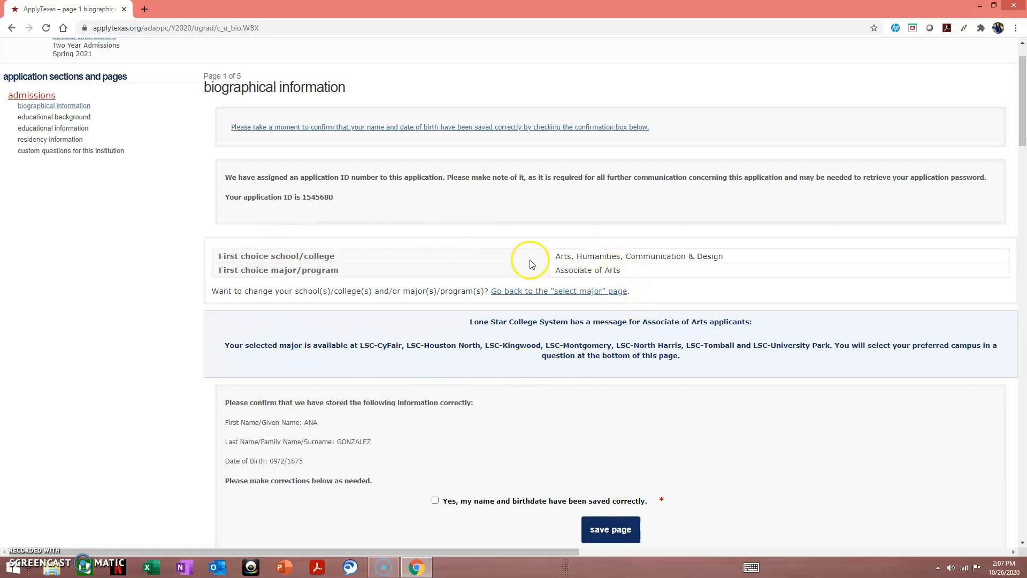
pyautogui.scroll(-2, 395, 398)
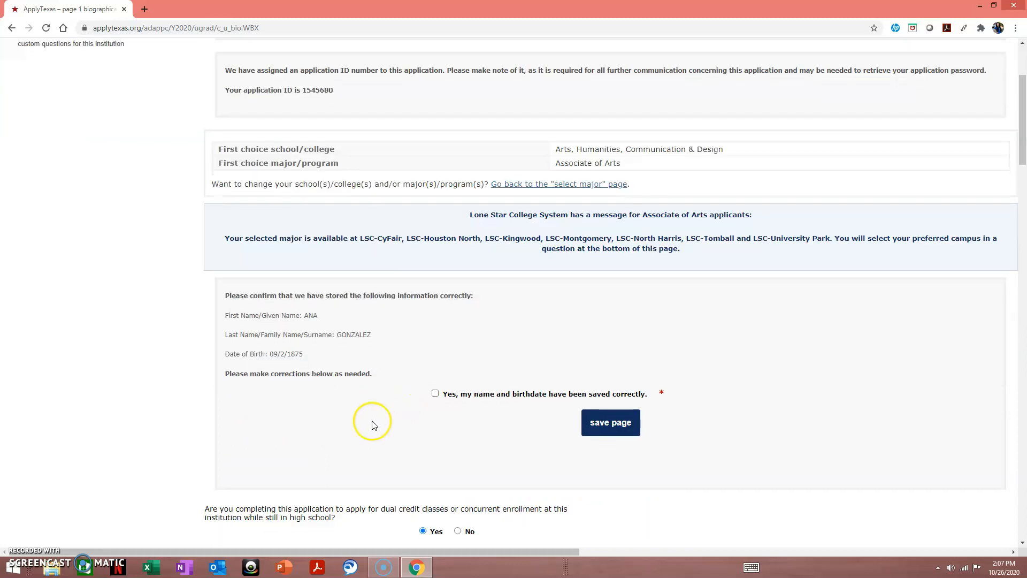
pyautogui.click(435, 393)
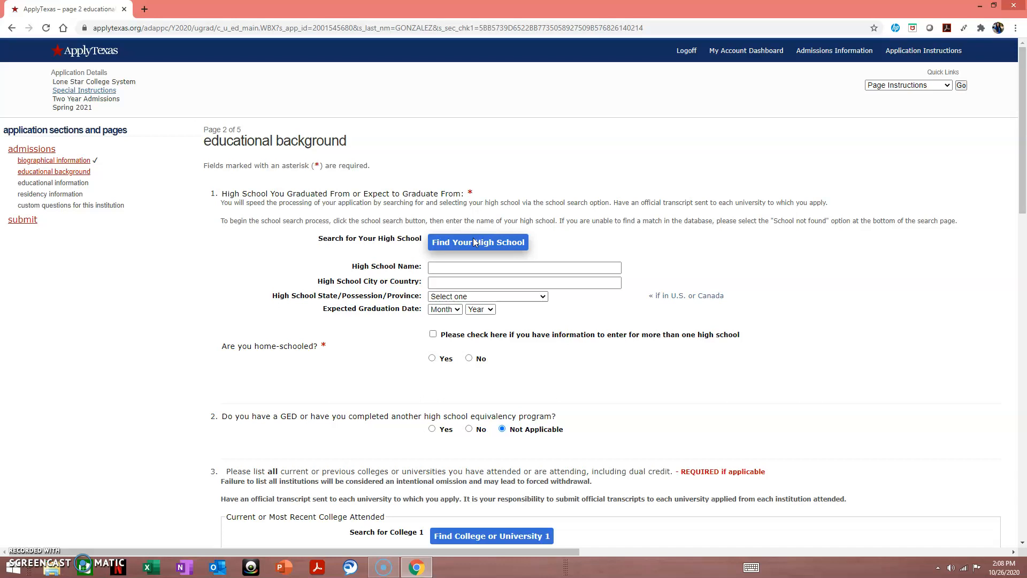
# - In the high school search, set name Mac Arthur, country United States of America, Texas, Houston
pyautogui.click(474, 241)
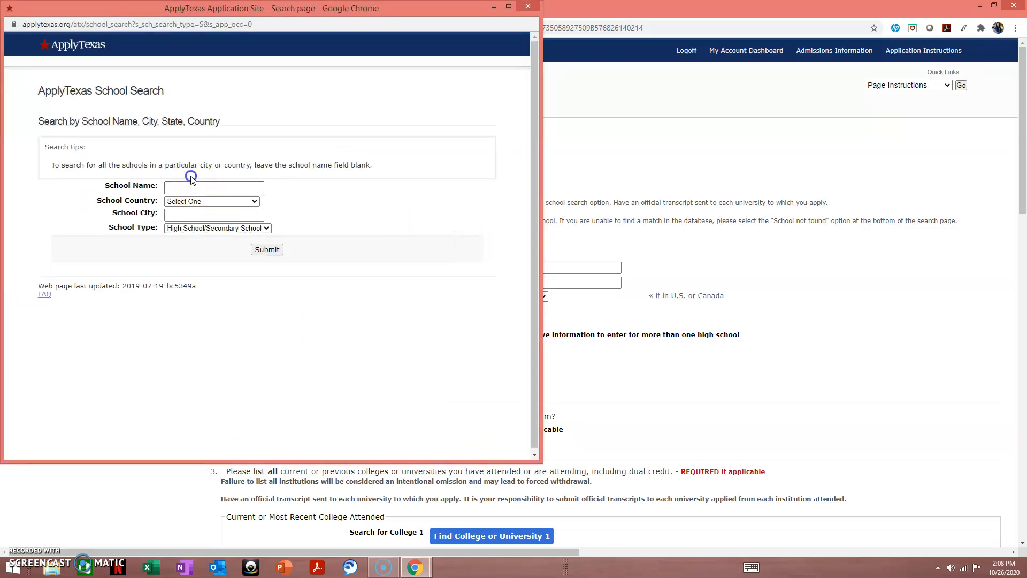
pyautogui.click(197, 190)
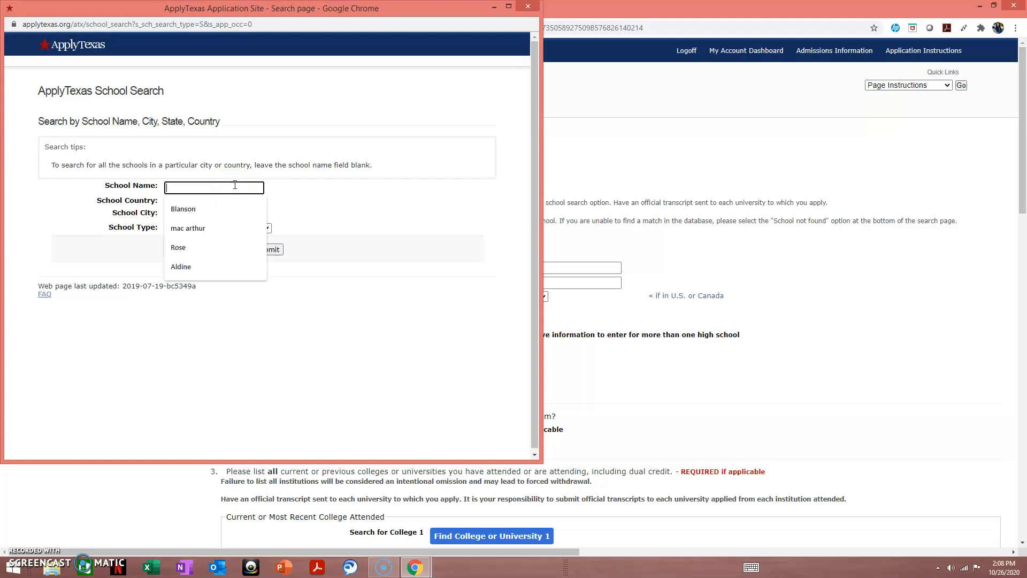
pyautogui.write('ma')
pyautogui.click(224, 209)
pyautogui.click(228, 201)
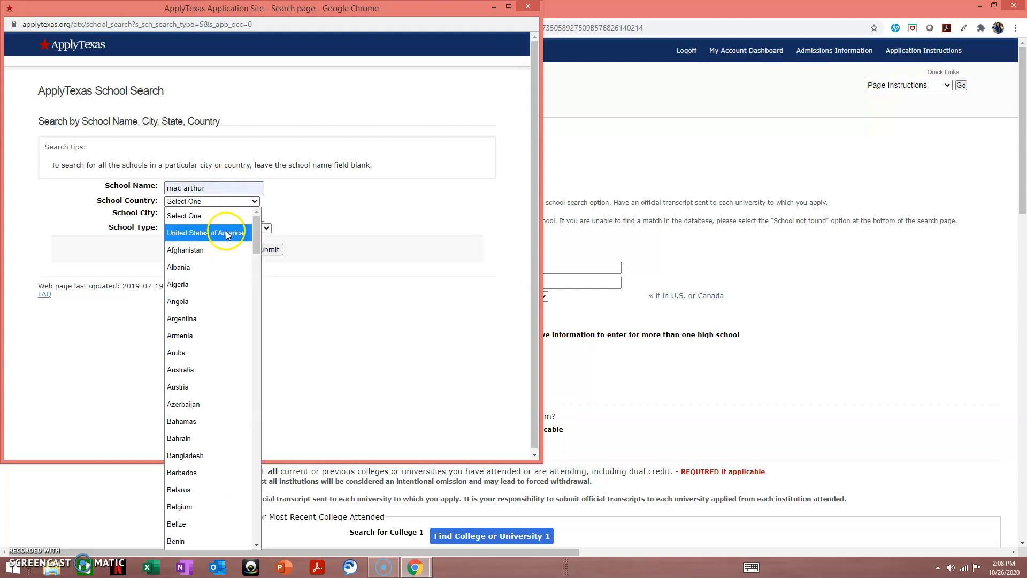
pyautogui.click(231, 229)
pyautogui.click(224, 214)
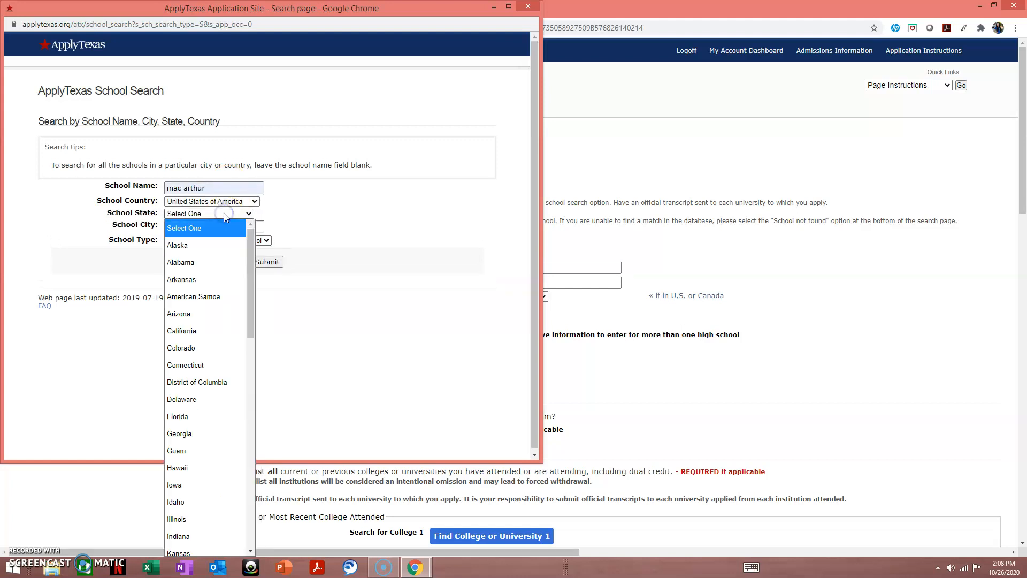
pyautogui.press('t')
pyautogui.scroll(-2, 188, 549)
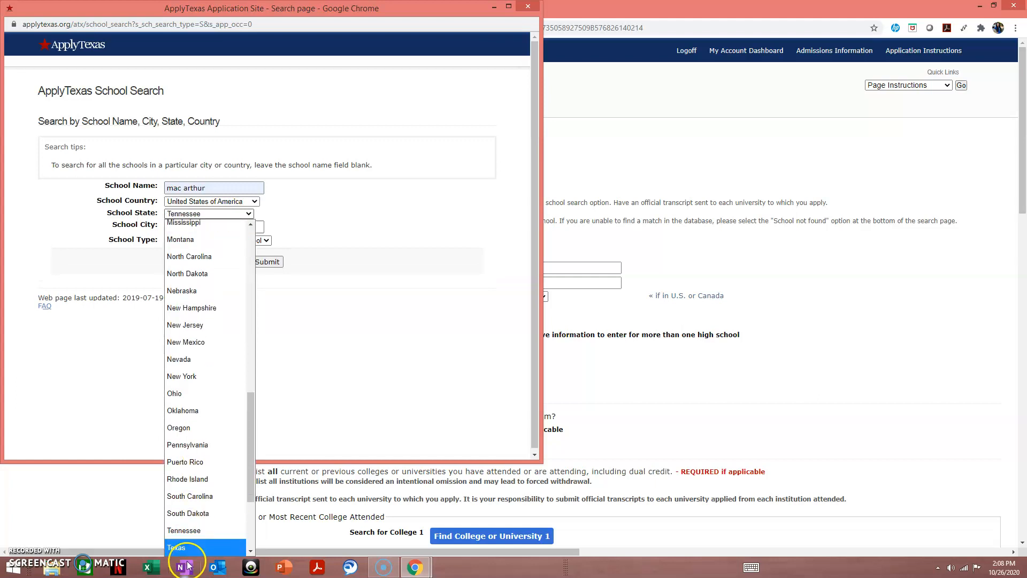
pyautogui.scroll(1, 197, 529)
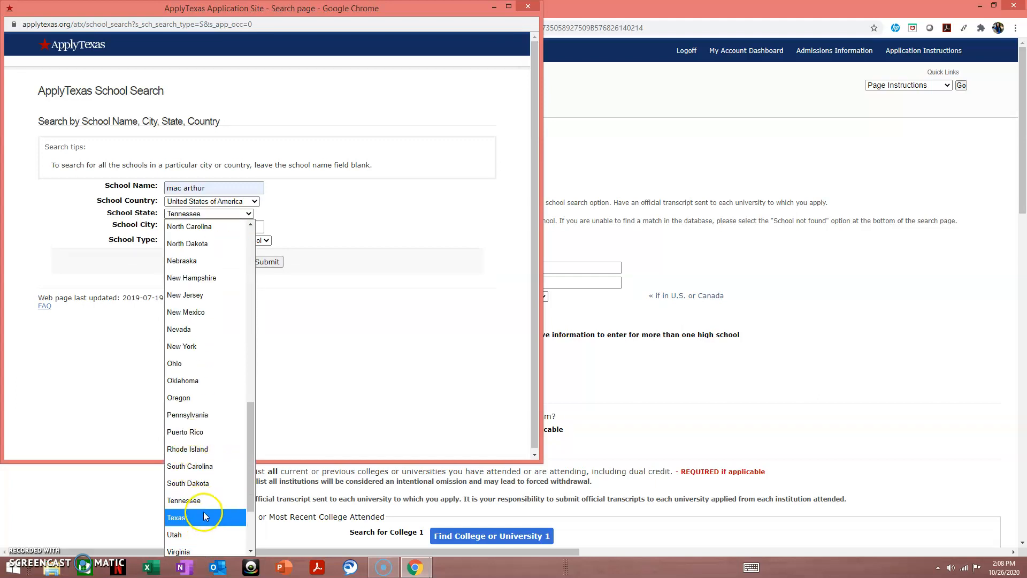
pyautogui.click(205, 519)
pyautogui.click(193, 226)
pyautogui.click(187, 245)
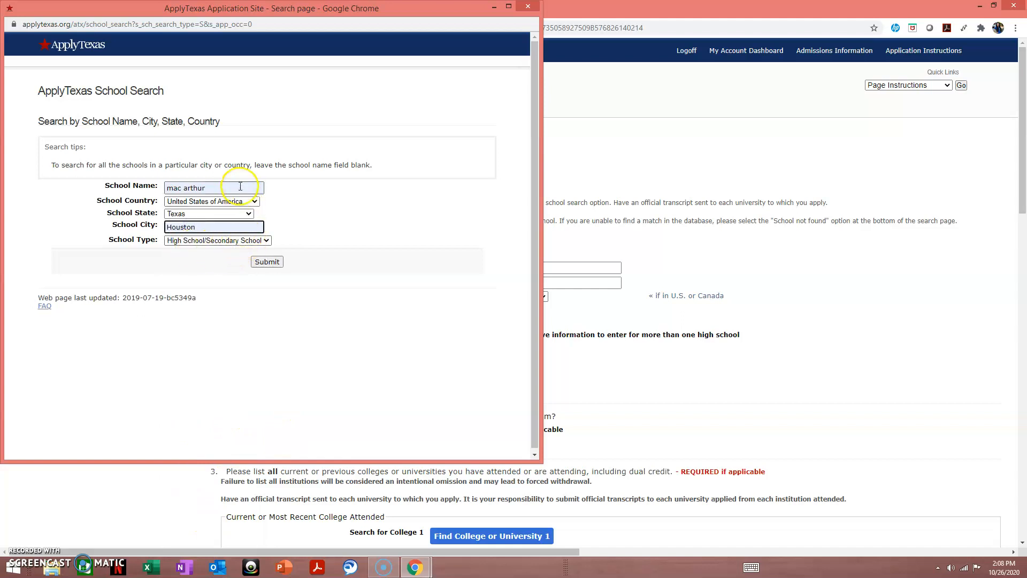
# - Replace the school name with Blanson and run the high school search
pyautogui.moveTo(262, 188); pyautogui.dragTo(136, 176)
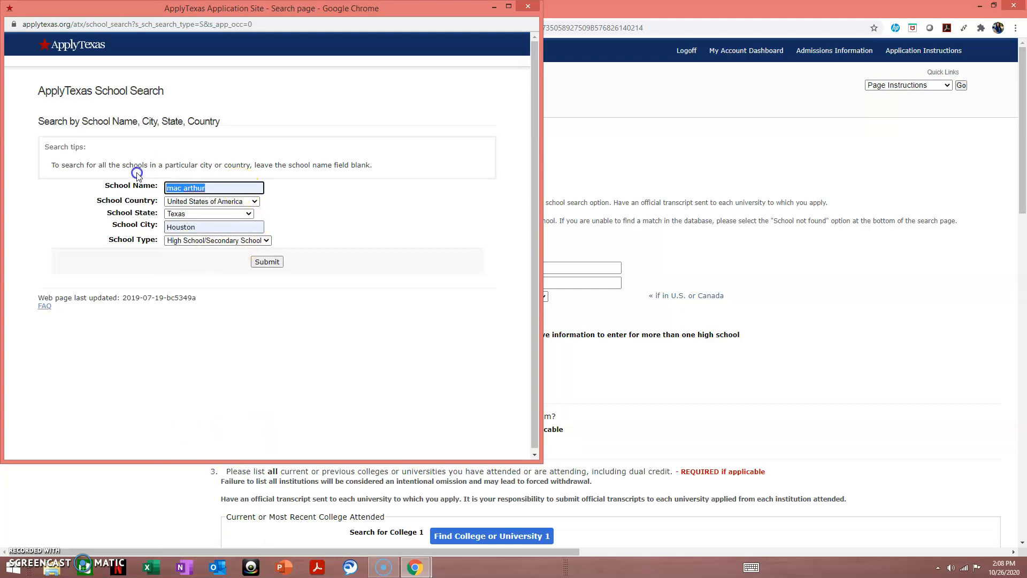
pyautogui.press('BackSpace')
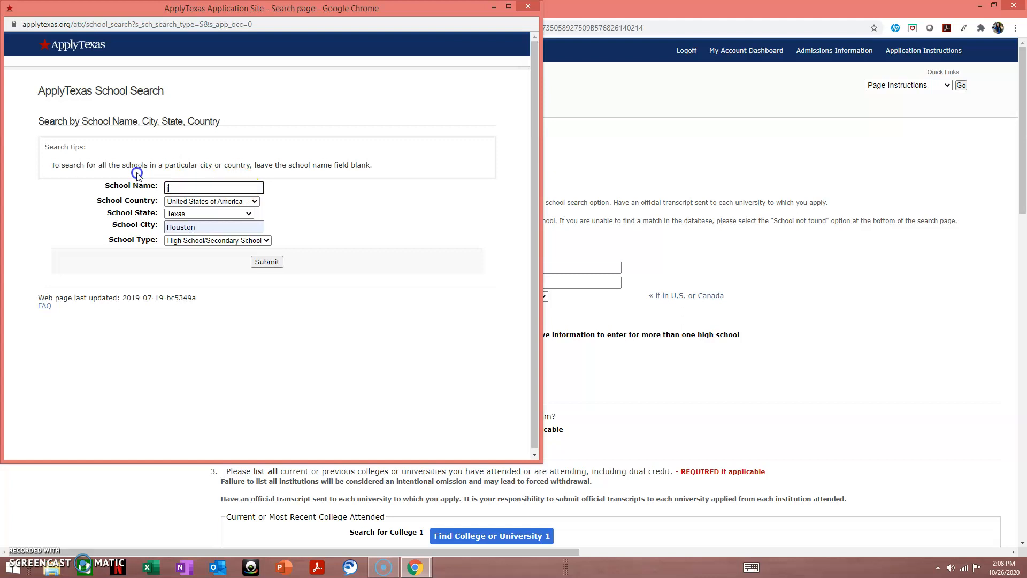
pyautogui.write('ba')
pyautogui.write('b')
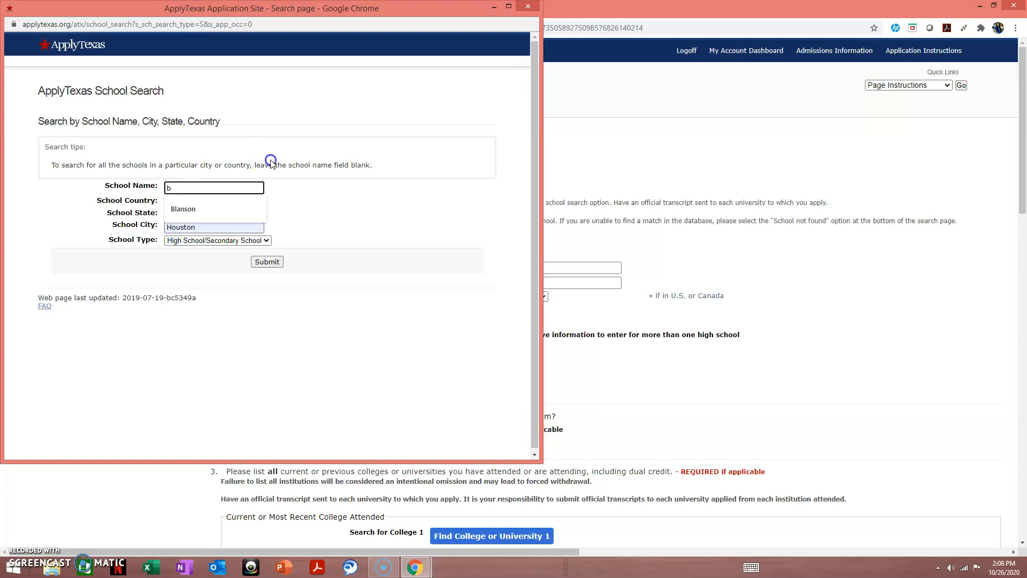
pyautogui.click(217, 209)
pyautogui.click(265, 262)
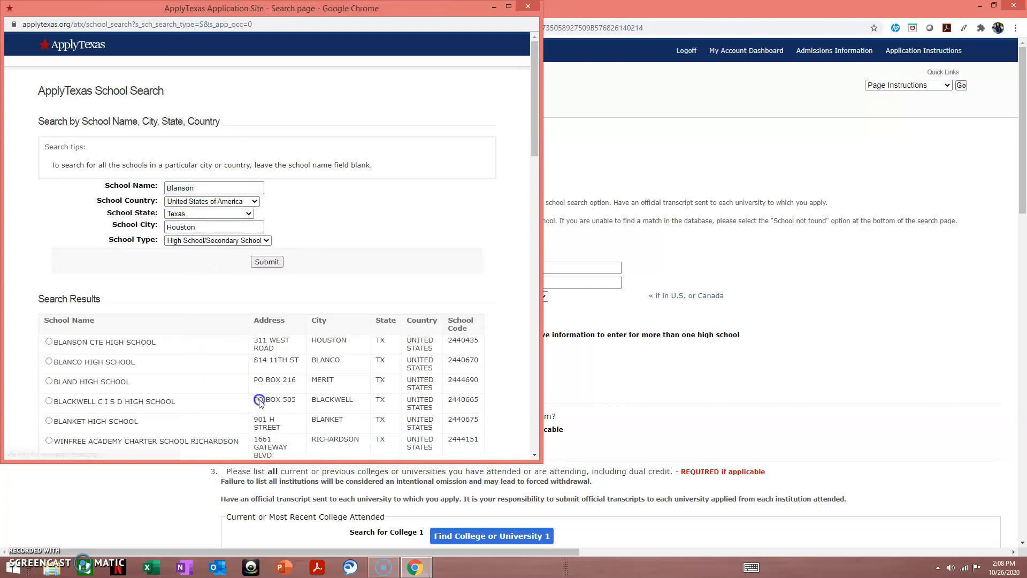
# - Select BLANSON CTE HIGH SCHOOL and set the expected graduation date to Jun 2021
pyautogui.click(49, 343)
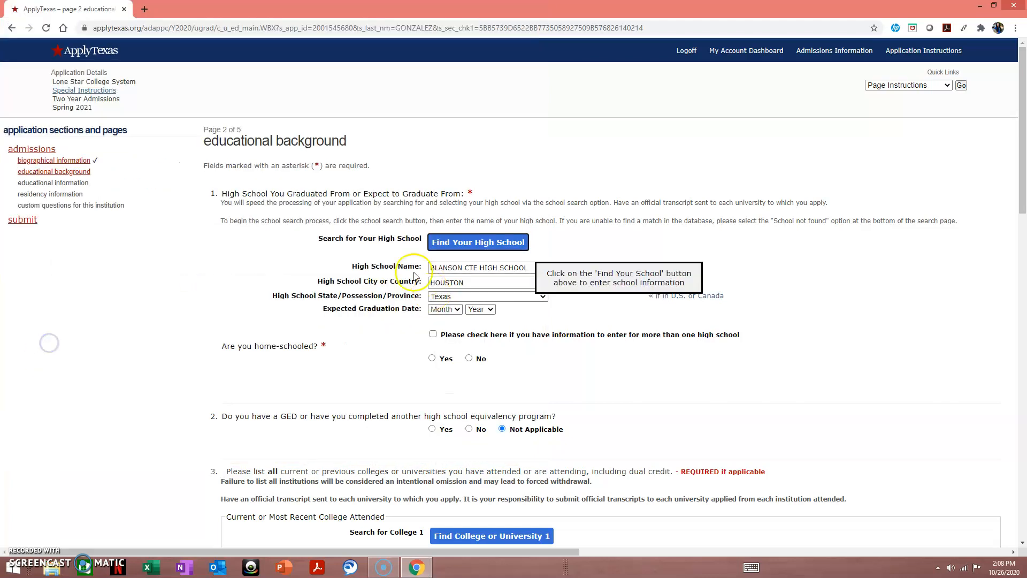
pyautogui.click(456, 311)
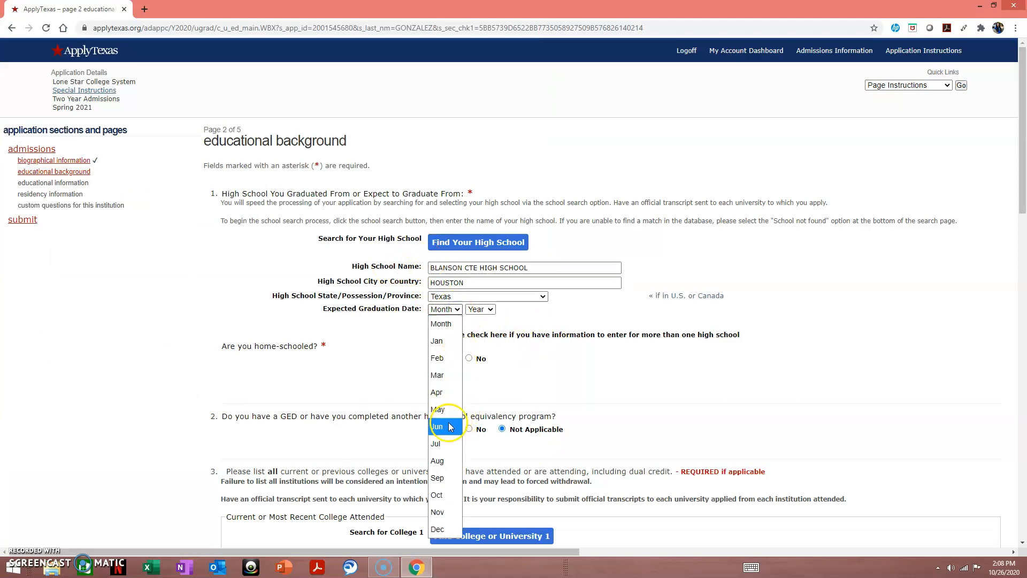
pyautogui.click(441, 426)
pyautogui.click(472, 310)
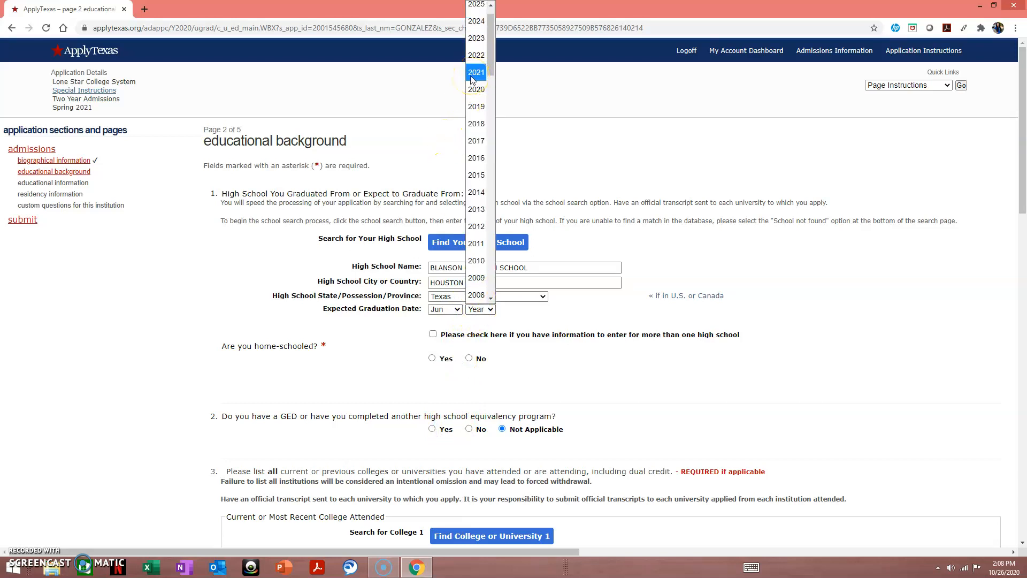
pyautogui.click(473, 75)
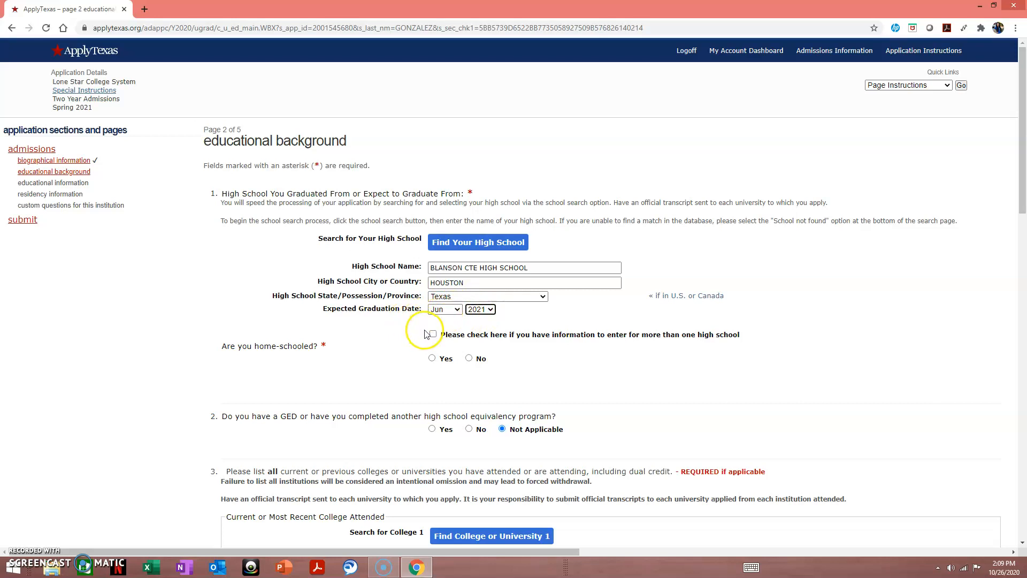
# - Answer No to being home-schooled
pyautogui.scroll(-1, 433, 337)
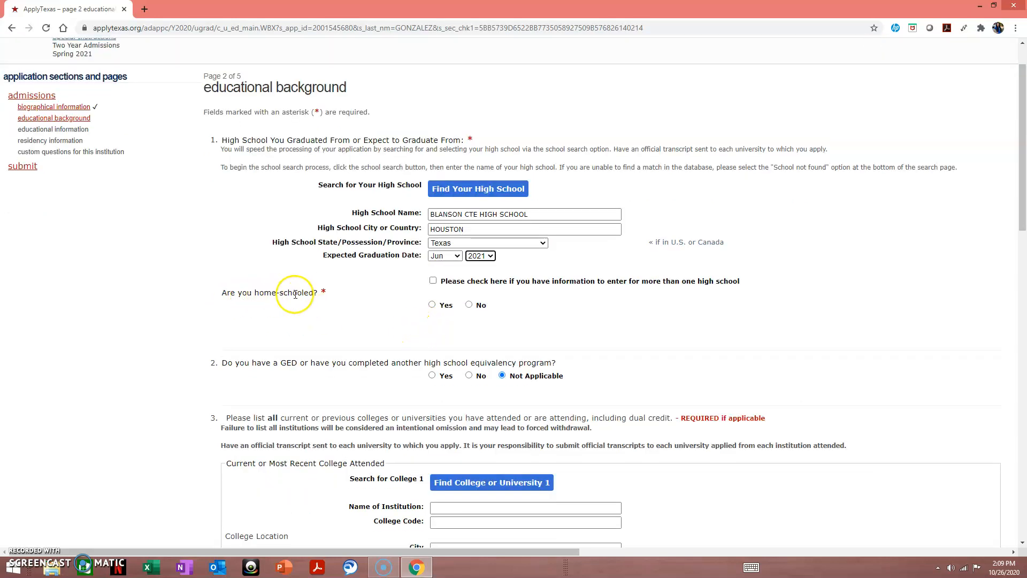
pyautogui.click(469, 305)
pyautogui.scroll(-1, 469, 306)
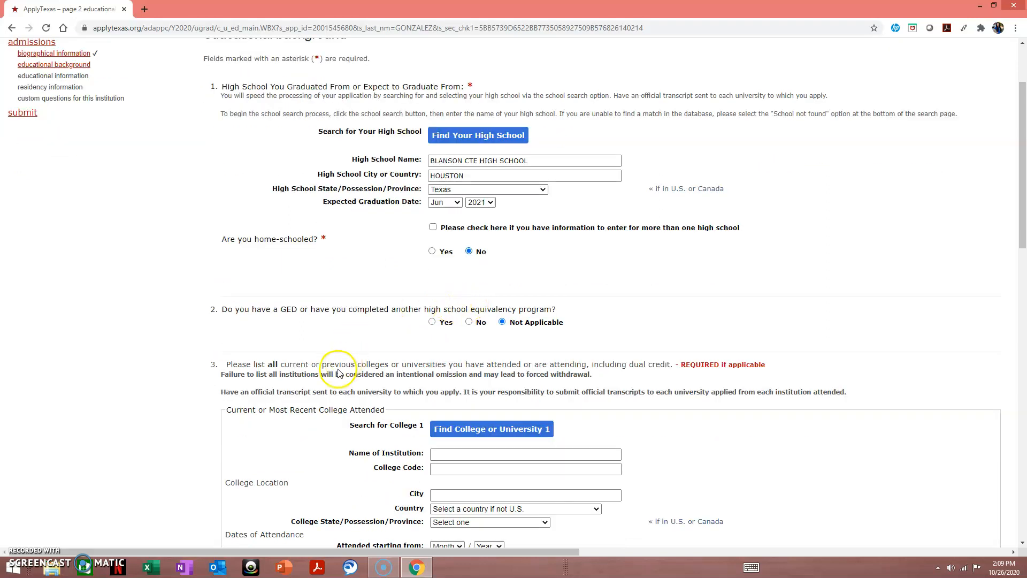
pyautogui.scroll(-14, 243, 337)
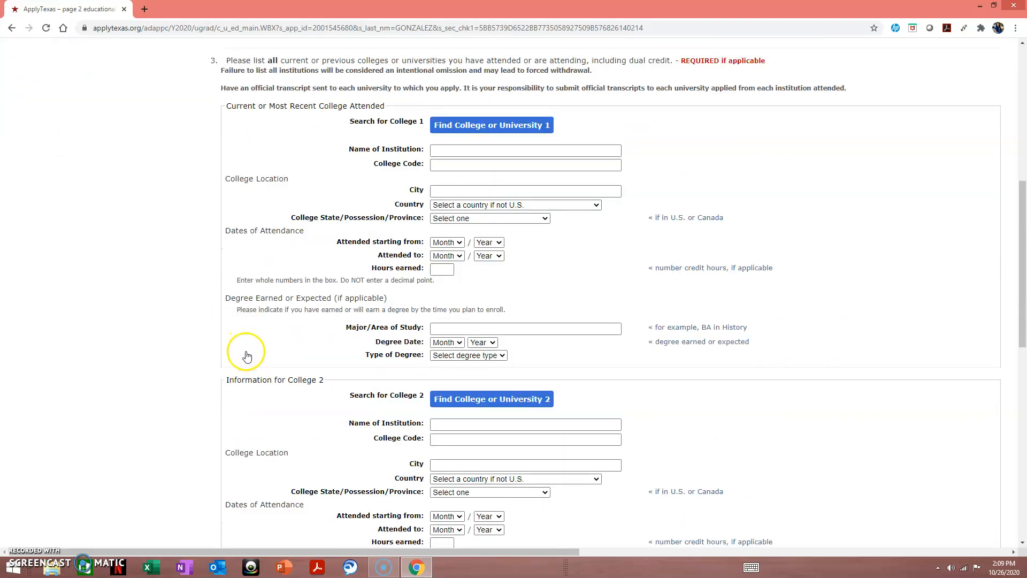
pyautogui.scroll(-3, 271, 367)
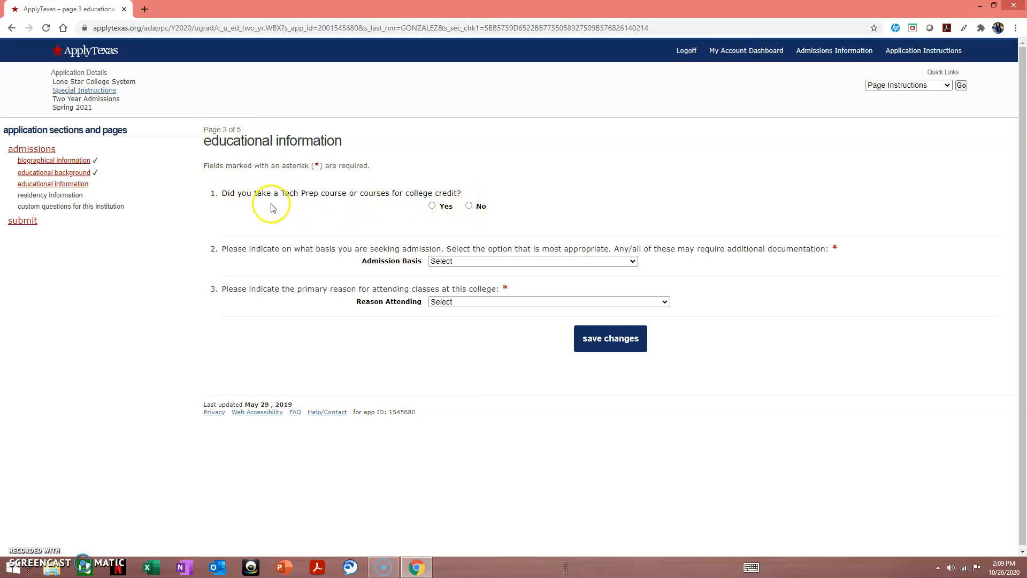
# - Answer No to Tech Prep and set the admission basis to Dual Credit
pyautogui.click(470, 206)
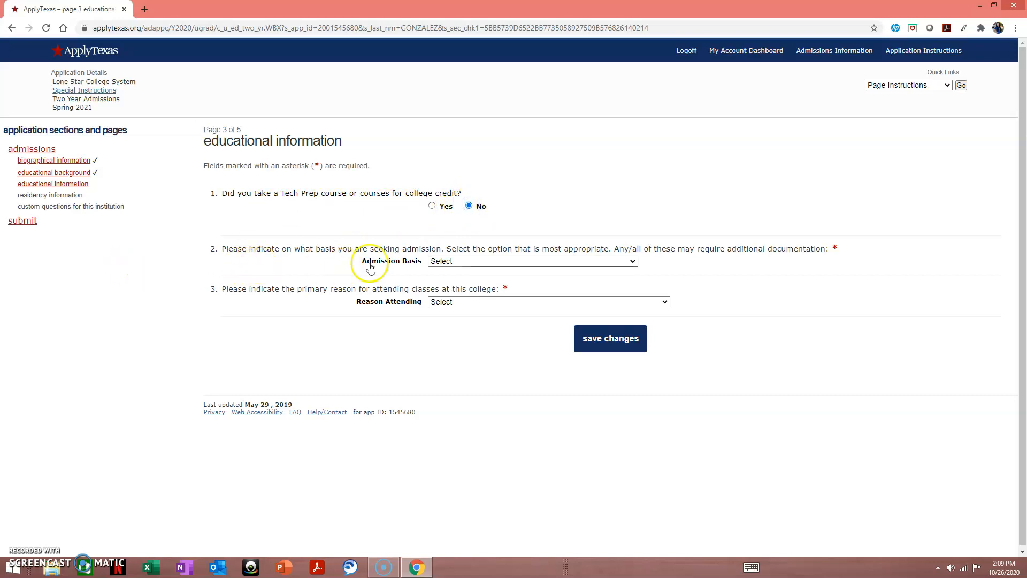
pyautogui.click(451, 262)
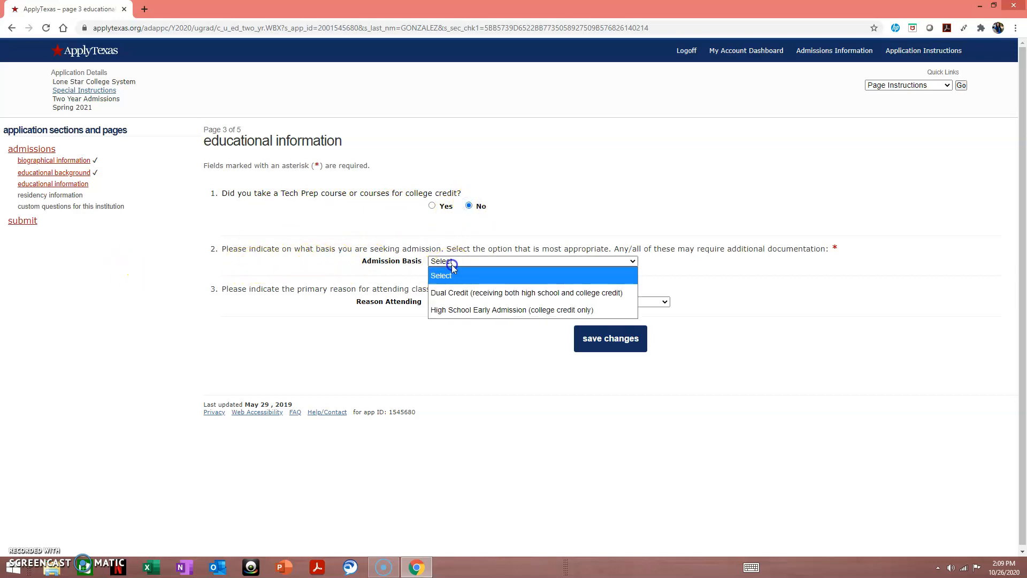
pyautogui.click(465, 292)
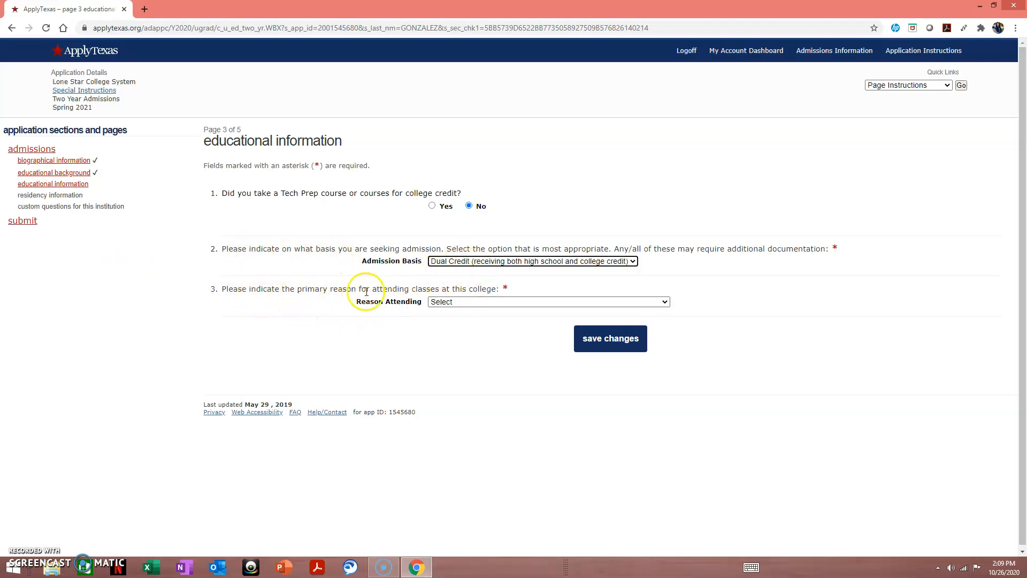
# - Choose Earn Associate Degree (2 years) as the reason for attending
pyautogui.click(483, 303)
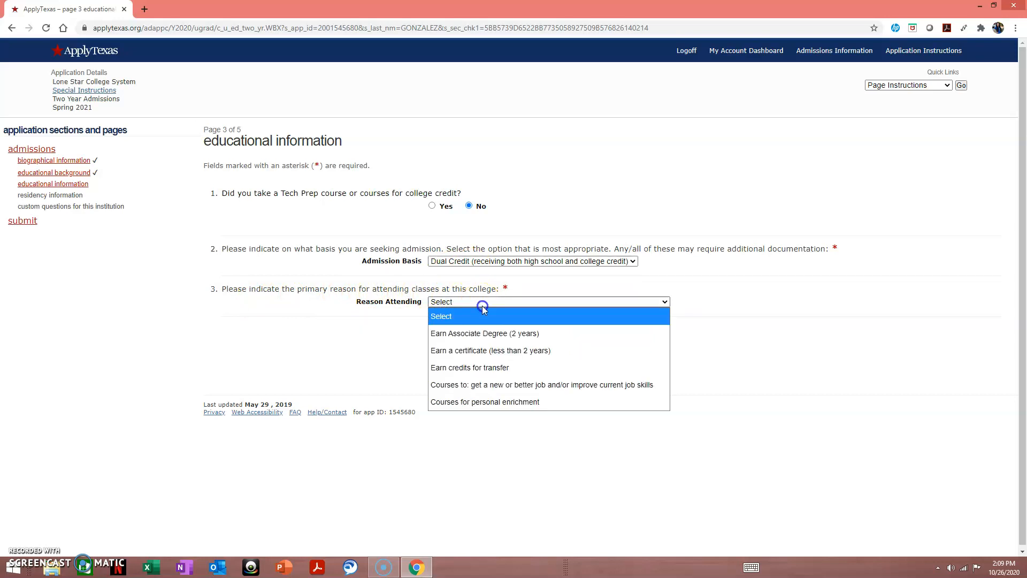
pyautogui.click(480, 330)
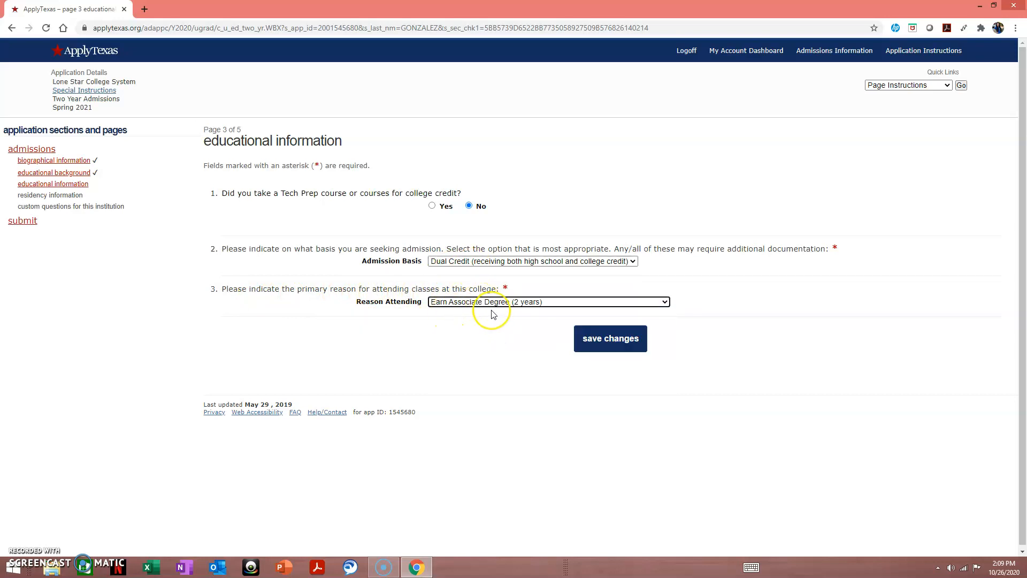
pyautogui.click(521, 309)
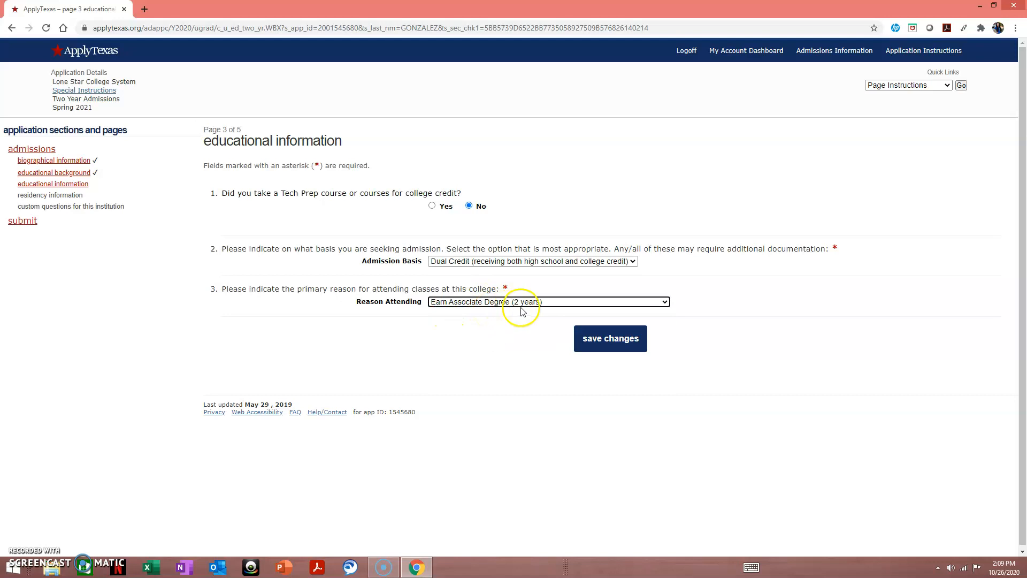
# - Save the educational information, answer No to filing own federal taxes, and save
pyautogui.click(615, 338)
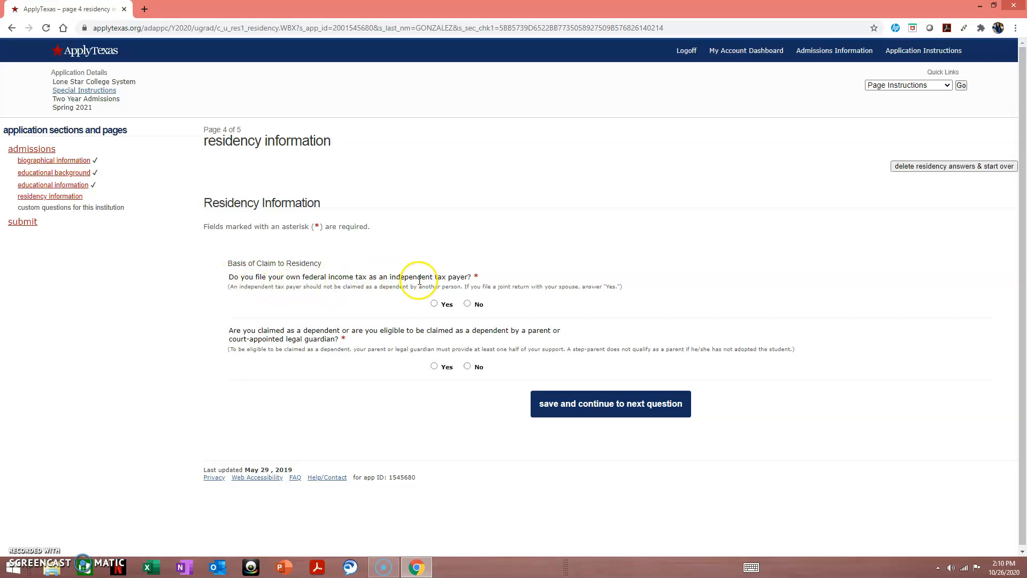
pyautogui.click(464, 304)
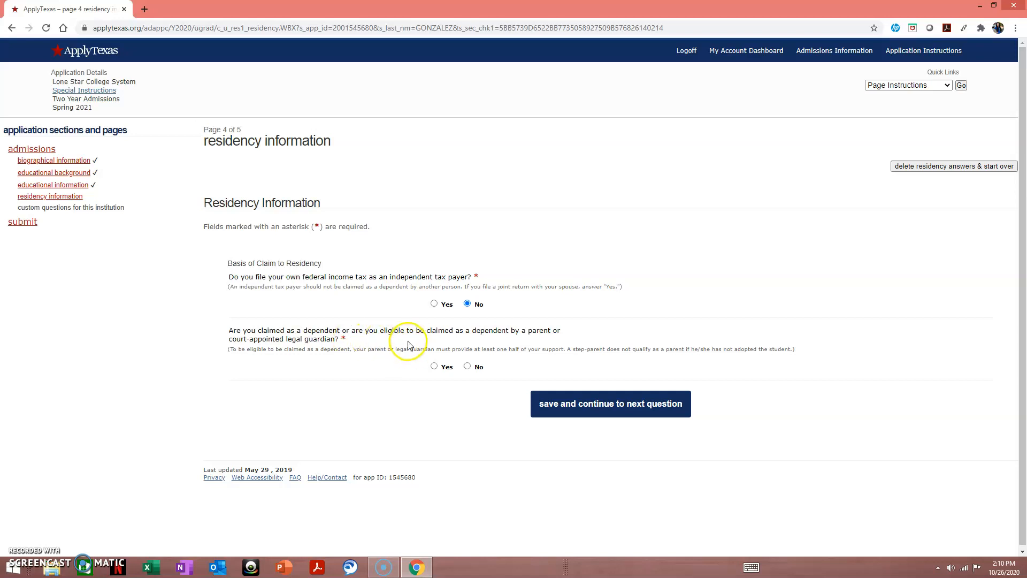
pyautogui.click(588, 410)
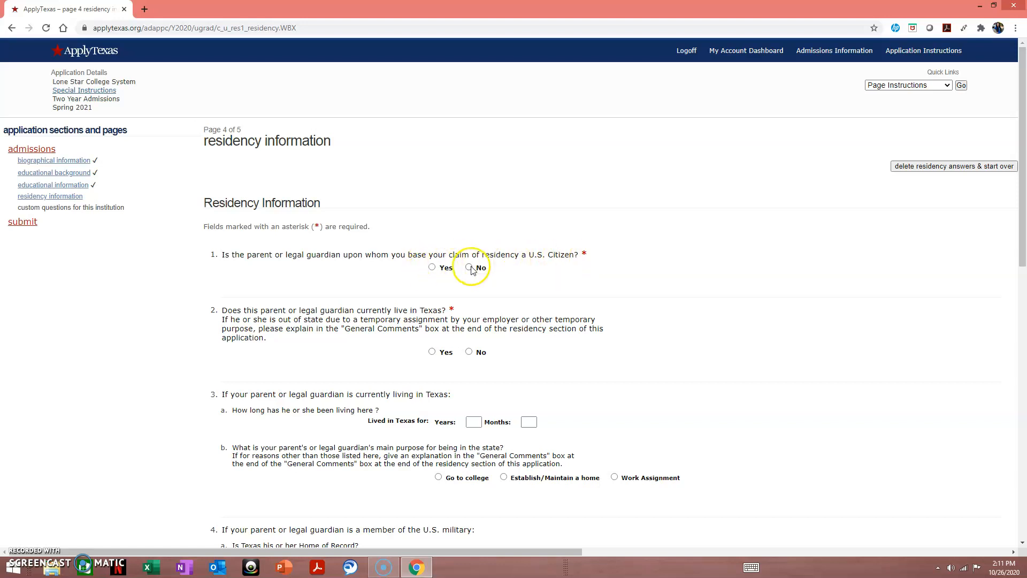
# - Record the guardian as not a U.S. citizen or permanent resident, visa None of the above
pyautogui.click(432, 266)
pyautogui.click(468, 267)
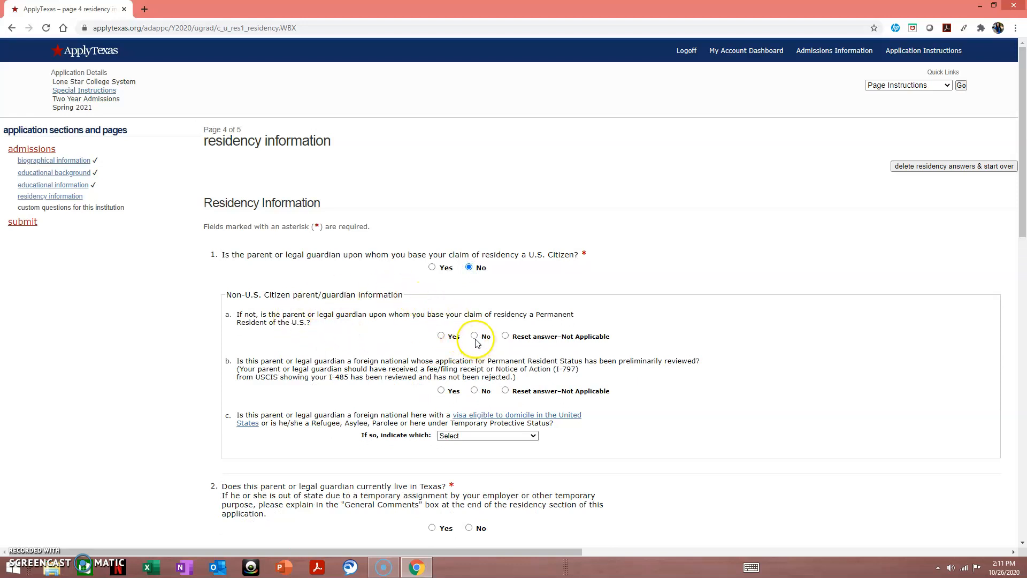
pyautogui.click(475, 337)
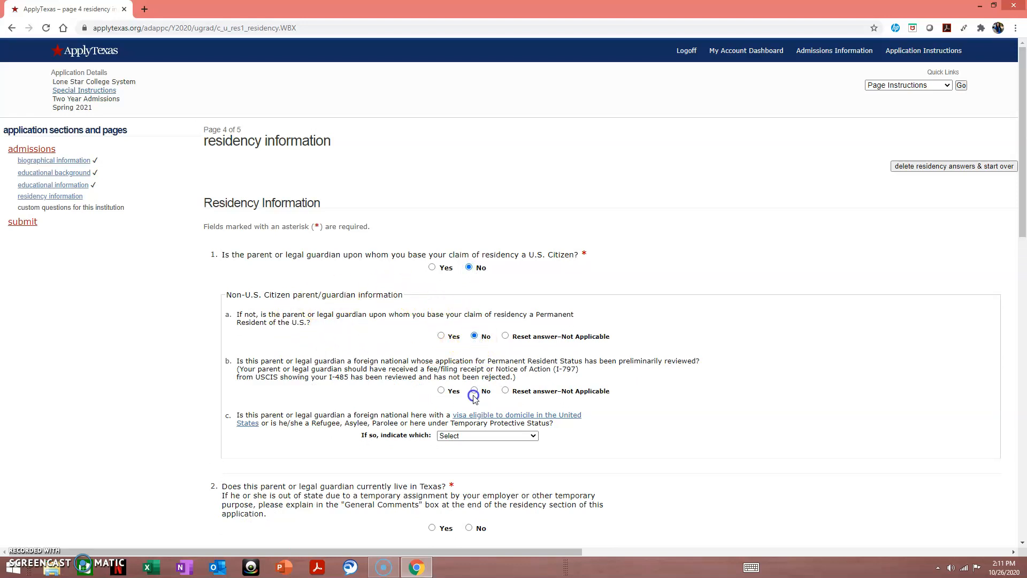
pyautogui.click(467, 439)
pyautogui.scroll(-1, 364, 277)
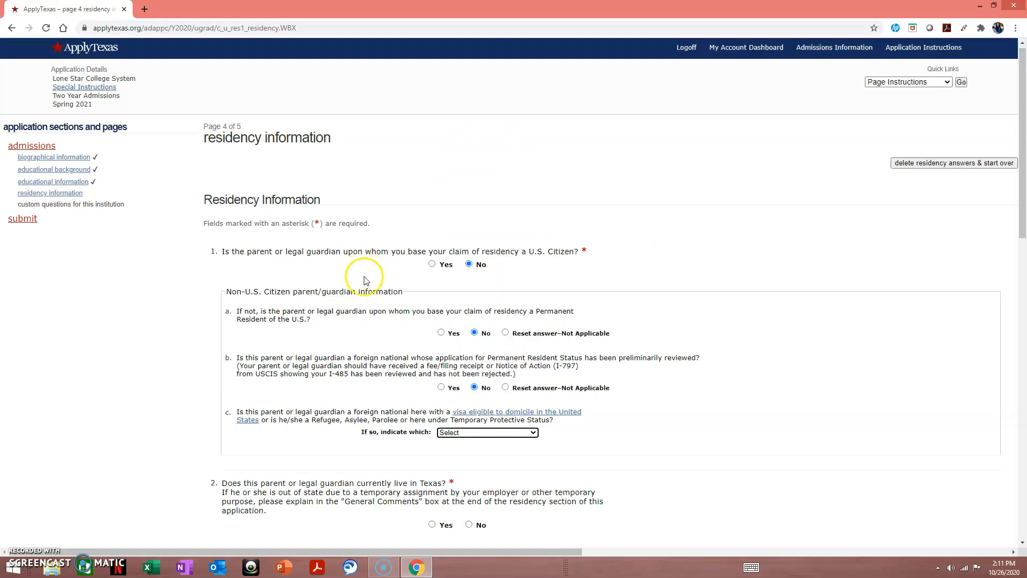
pyautogui.click(455, 328)
pyautogui.scroll(-5, 467, 287)
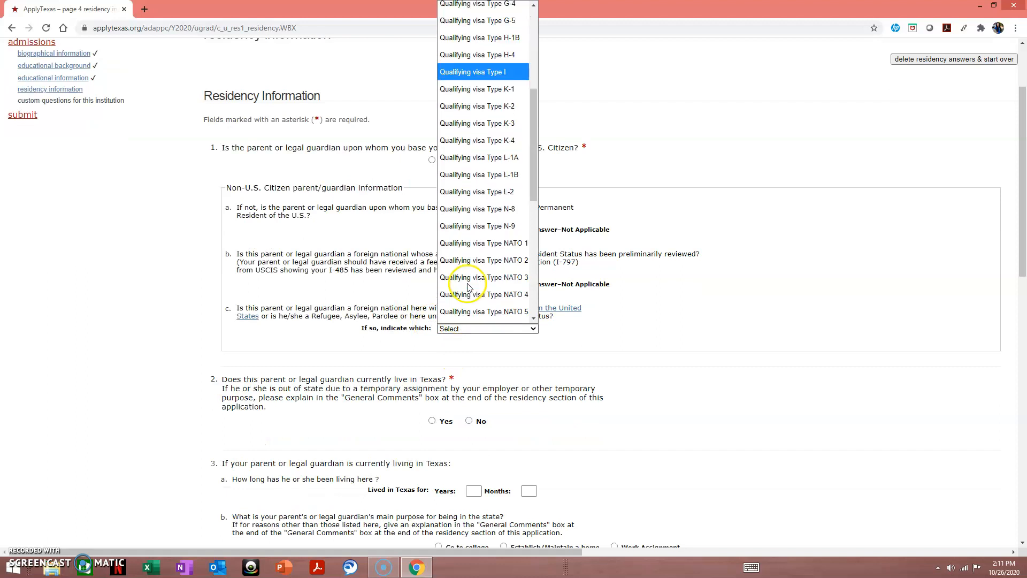
pyautogui.scroll(-5, 467, 287)
pyautogui.click(480, 316)
pyautogui.click(597, 376)
pyautogui.scroll(-1, 578, 361)
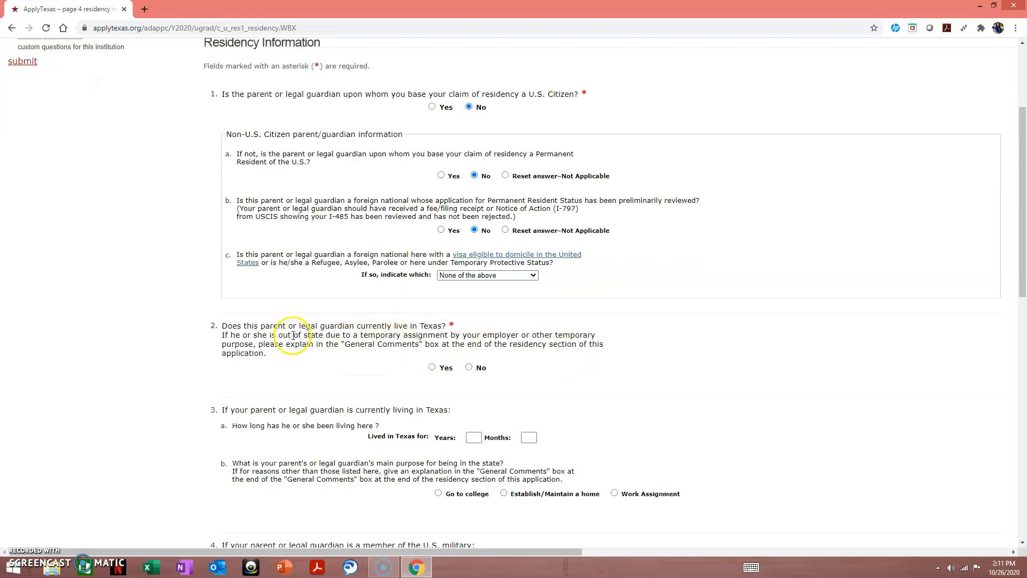
# - Answer Yes that the guardian lives in Texas, No to the spouse question, and save
pyautogui.click(432, 368)
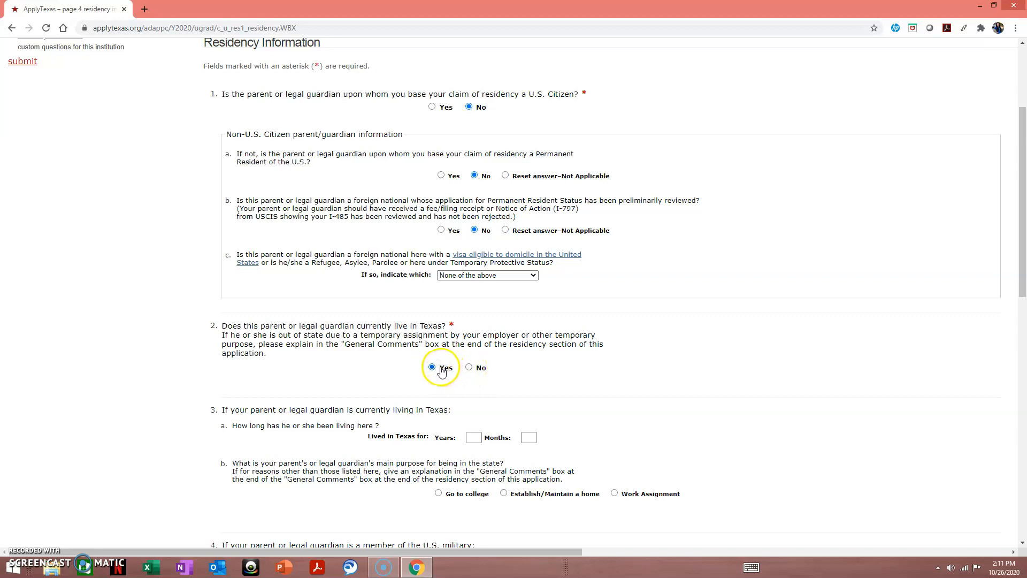
pyautogui.scroll(-1, 441, 370)
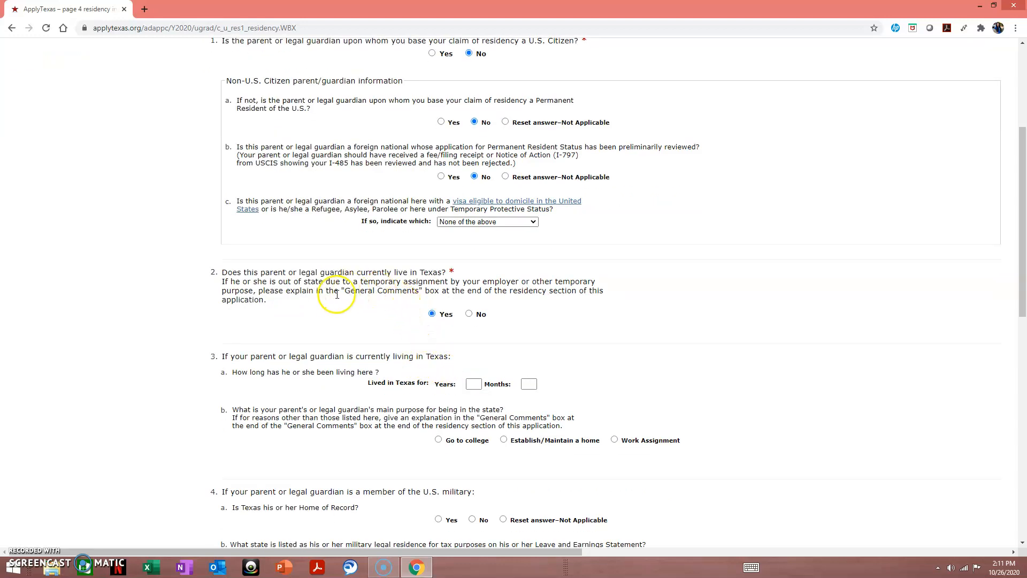
pyautogui.scroll(-1, 352, 290)
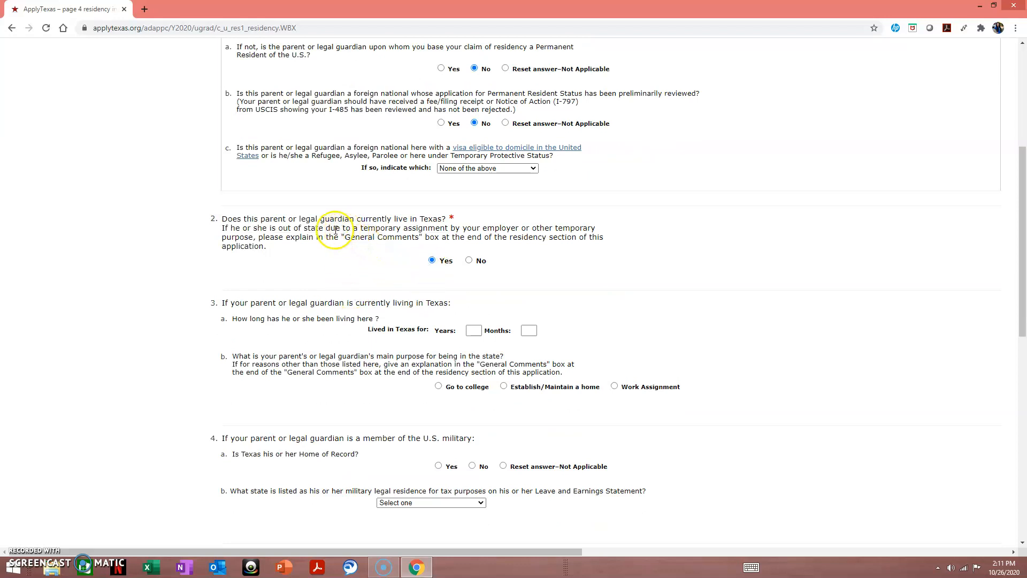
pyautogui.scroll(-1, 335, 229)
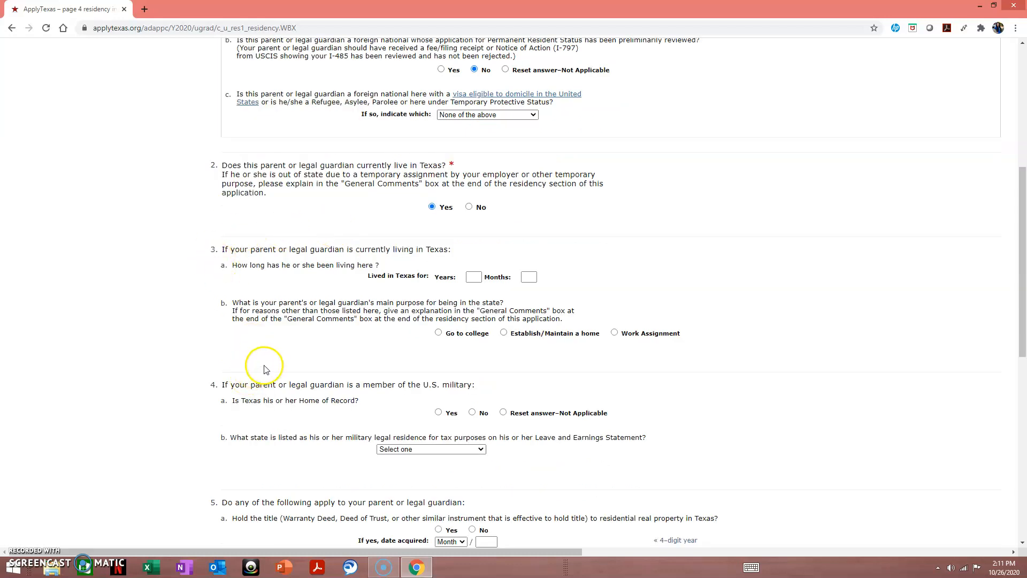
pyautogui.scroll(-1, 287, 377)
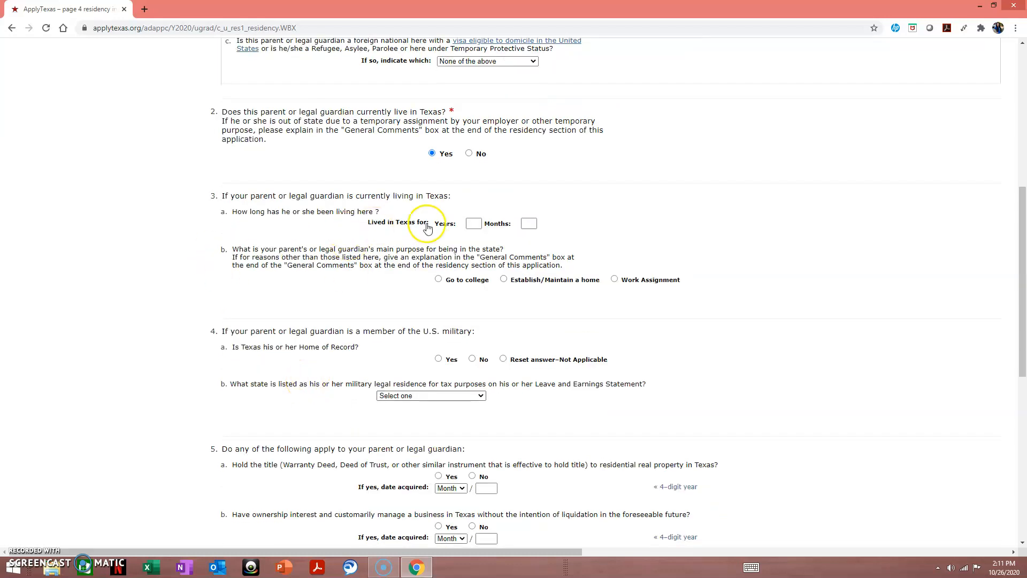
pyautogui.scroll(-1, 358, 461)
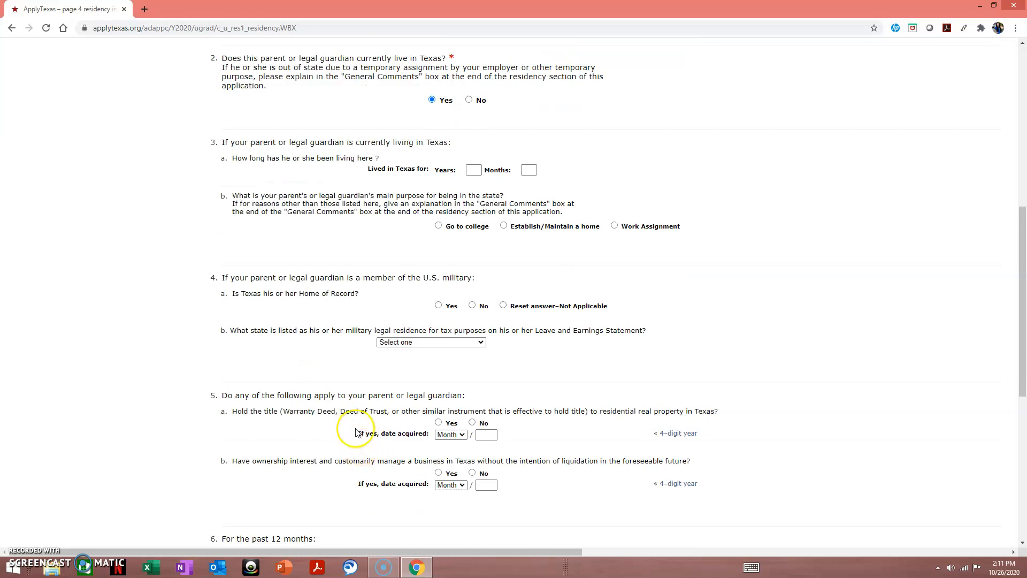
pyautogui.scroll(-2, 300, 377)
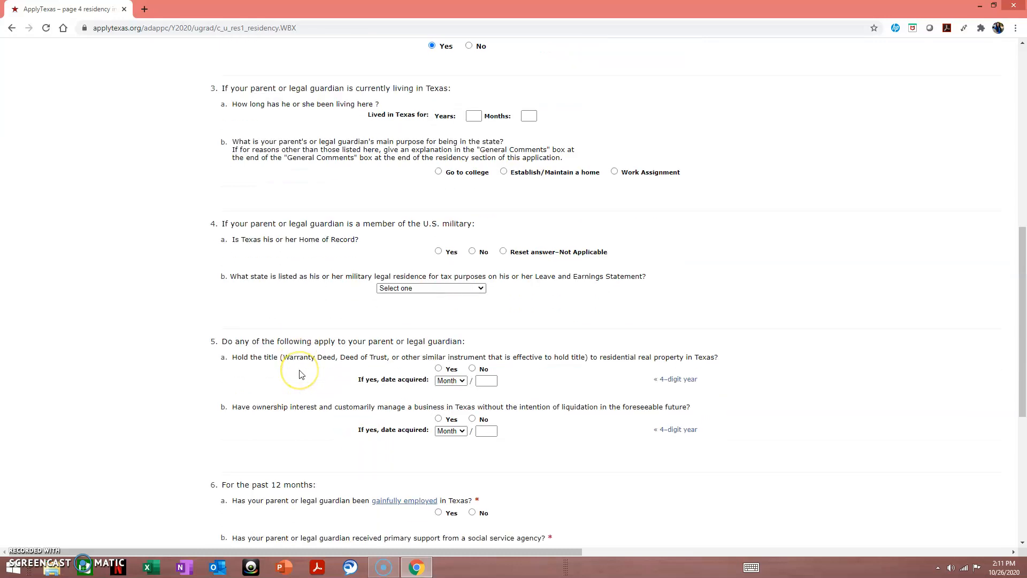
pyautogui.scroll(-1, 299, 375)
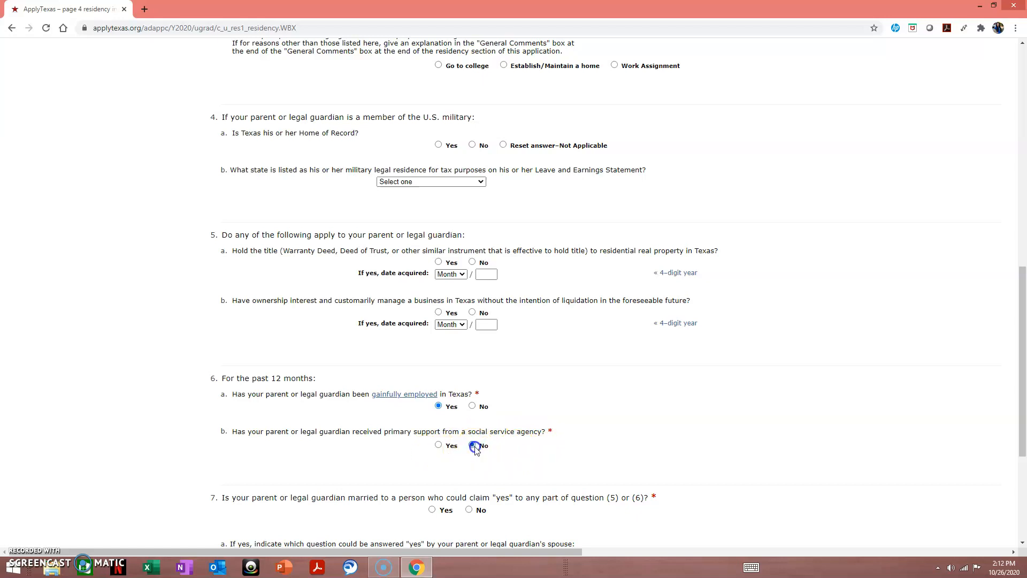
pyautogui.scroll(-2, 481, 428)
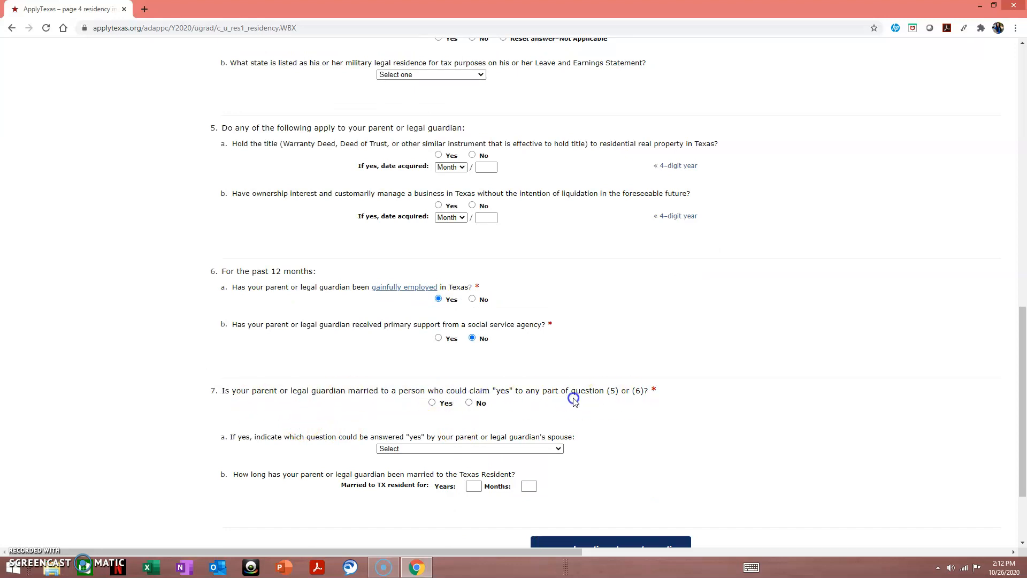
pyautogui.click(468, 405)
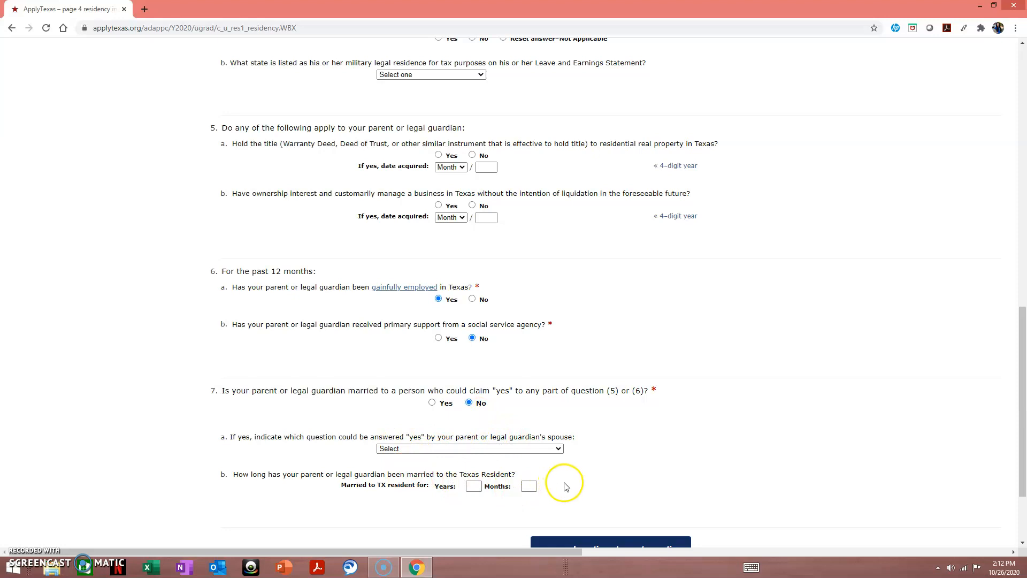
pyautogui.scroll(-2, 566, 486)
pyautogui.click(586, 441)
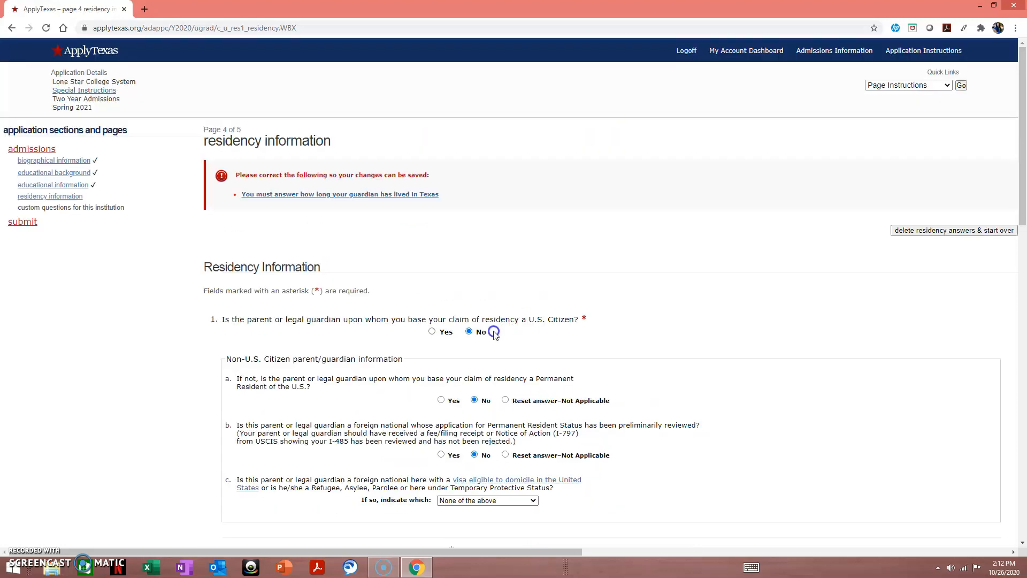
# - Enter the guardian's Texas residence as 36 years 5 months to maintain a home, then save
pyautogui.click(371, 194)
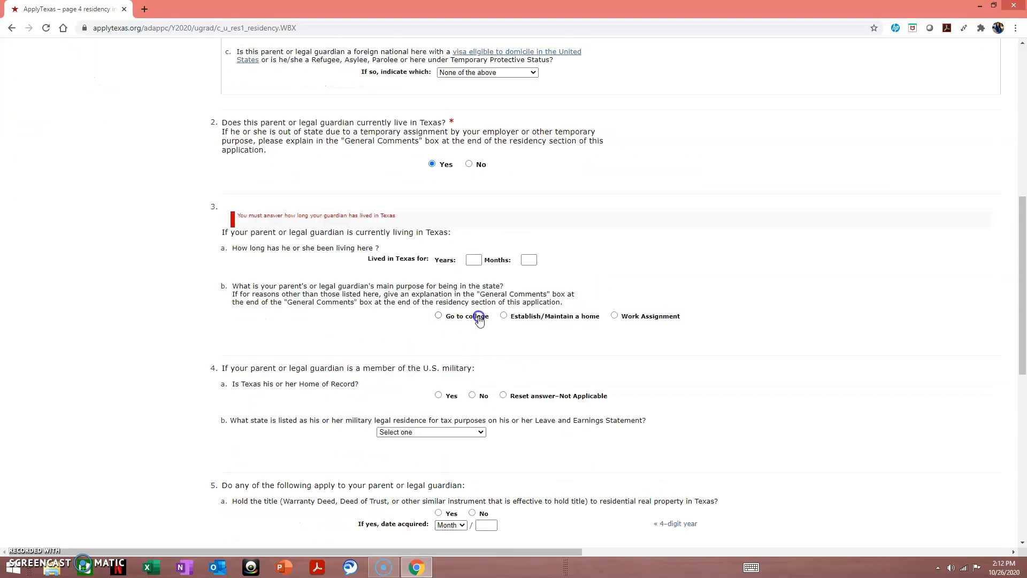
pyautogui.write('36')
pyautogui.click(529, 260)
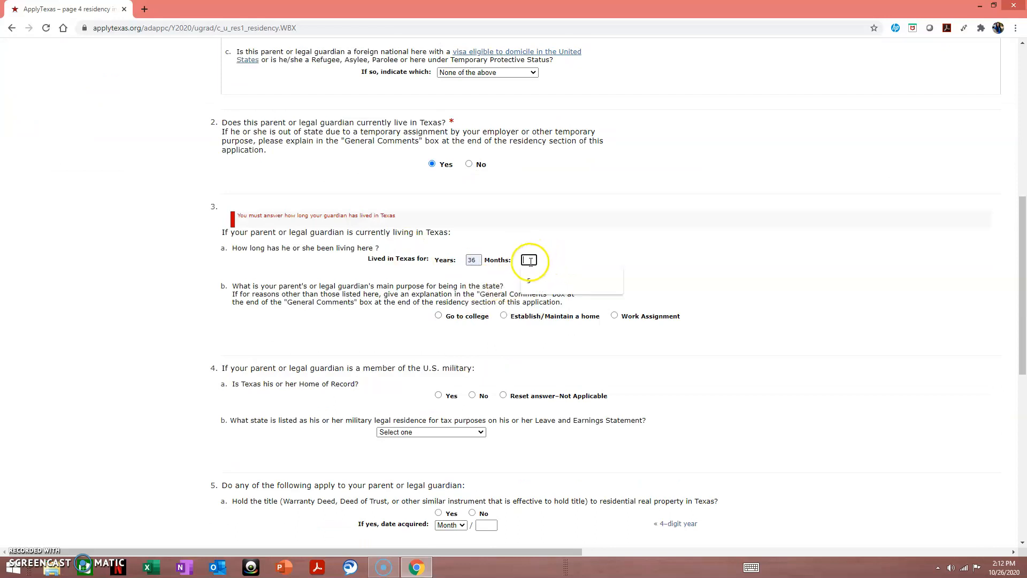
pyautogui.click(530, 280)
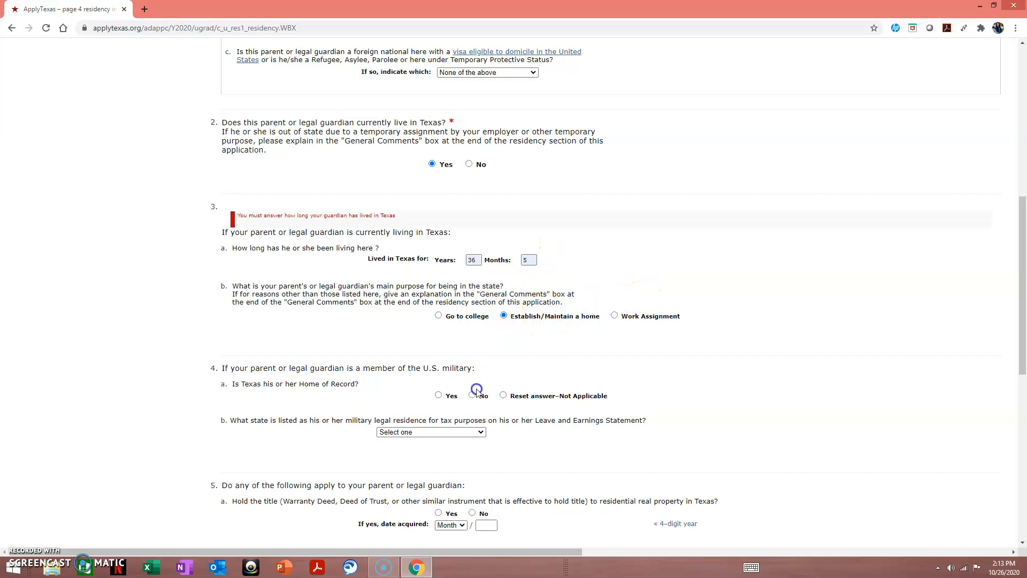
pyautogui.scroll(-9, 476, 389)
pyautogui.click(563, 436)
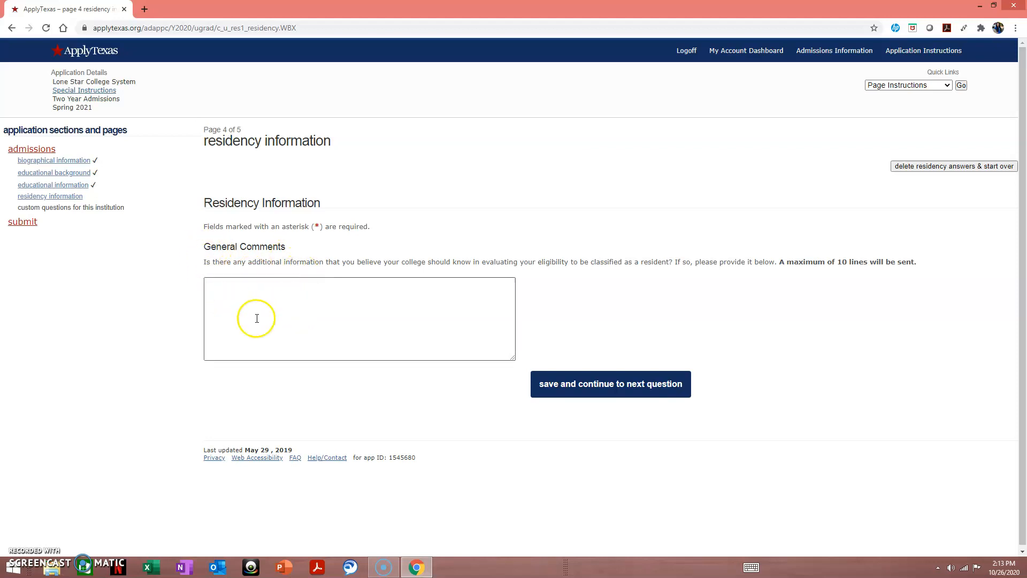
# - Save the residency comments and the whole residency section, reaching page 5 of 5
pyautogui.click(546, 373)
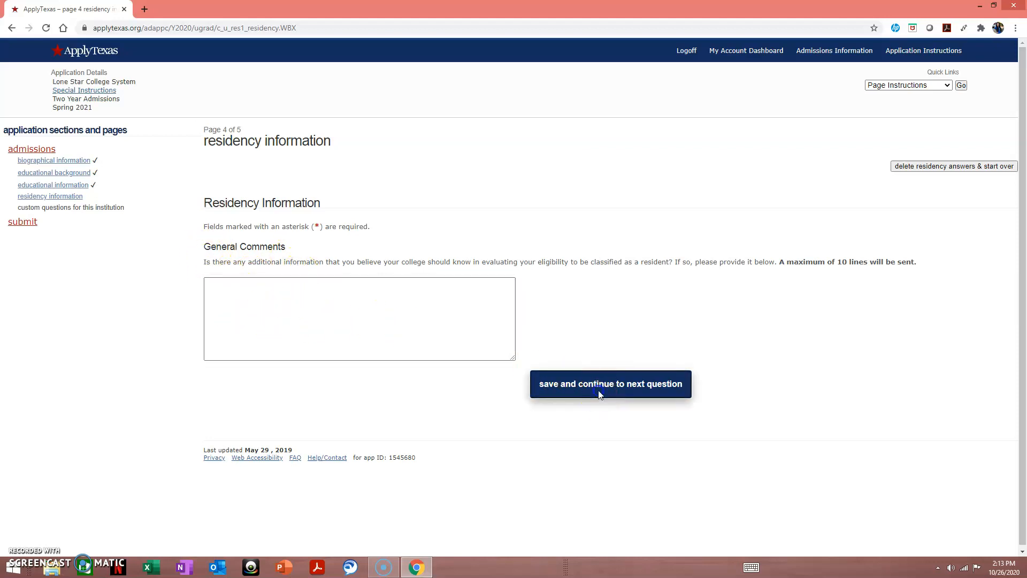
pyautogui.scroll(-4, 578, 326)
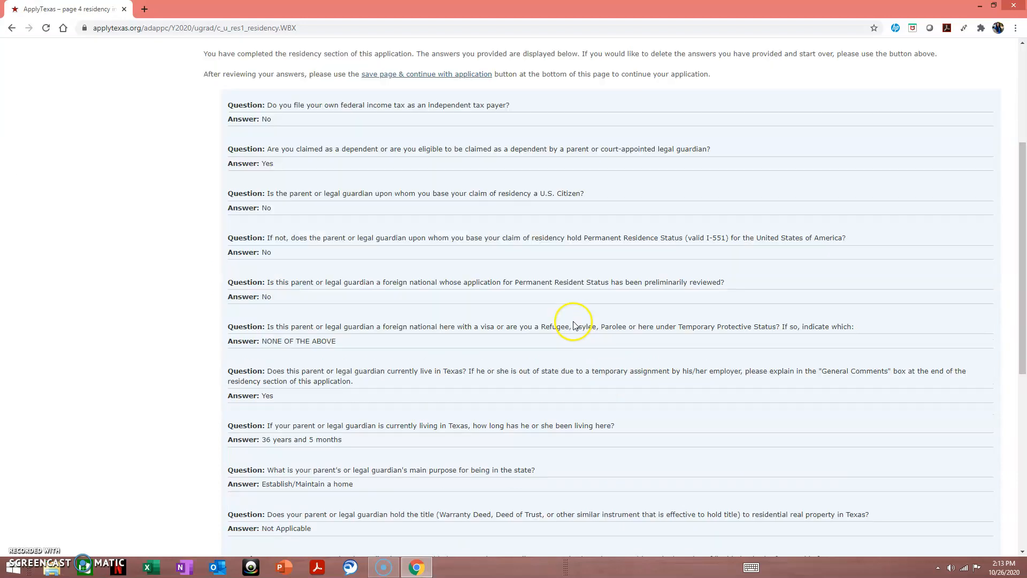
pyautogui.scroll(-3, 521, 386)
pyautogui.scroll(-5, 521, 387)
pyautogui.click(591, 451)
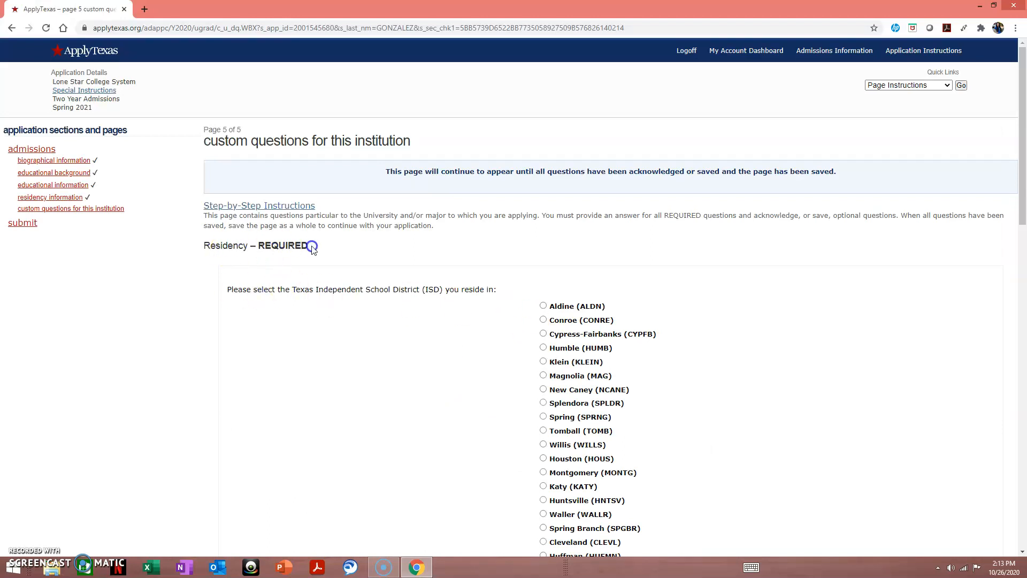
# - Select Aldine (ALDN) as the school district and save that Residency answer
pyautogui.scroll(-1, 287, 250)
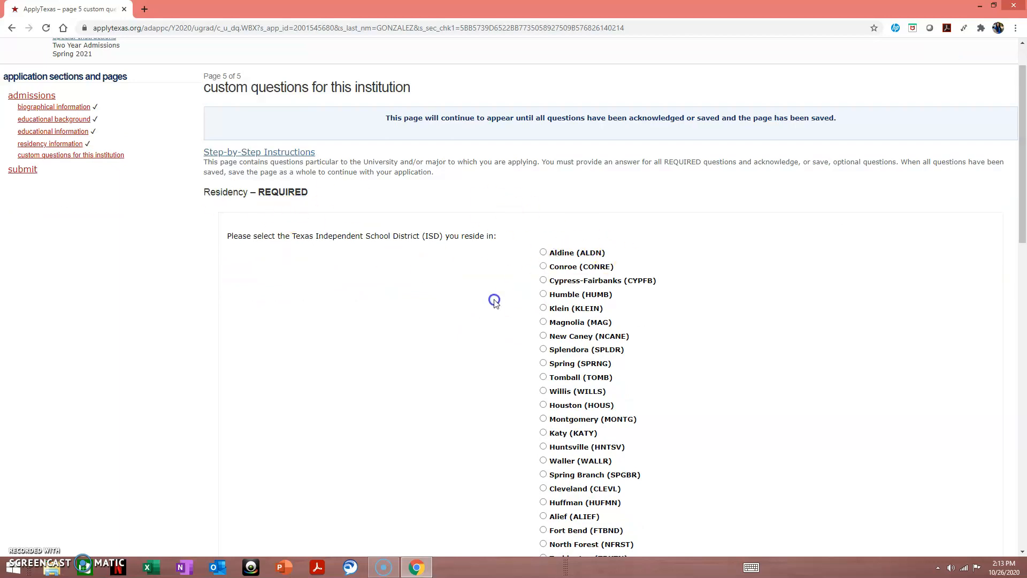
pyautogui.scroll(-1, 493, 300)
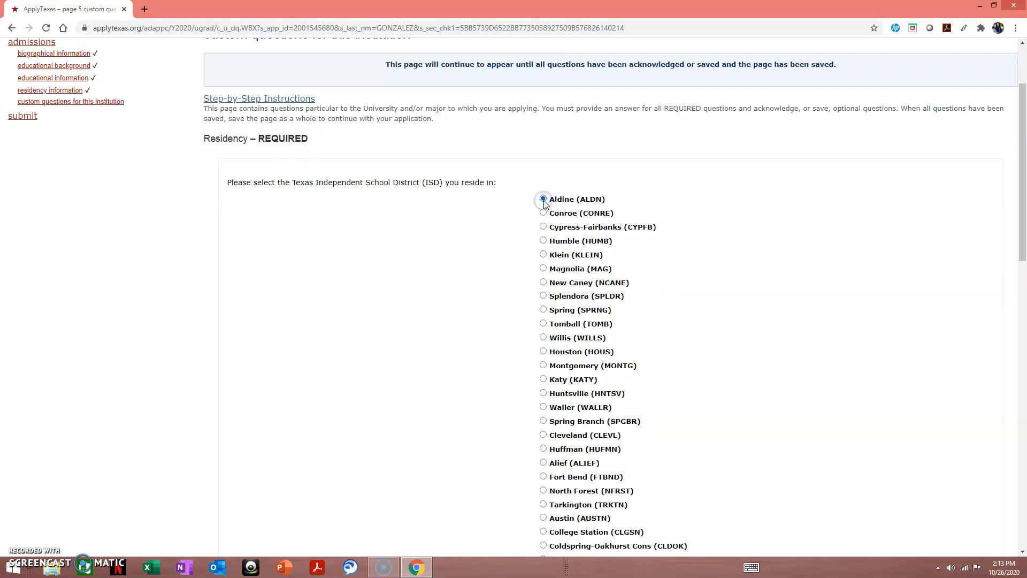
pyautogui.scroll(-1, 543, 460)
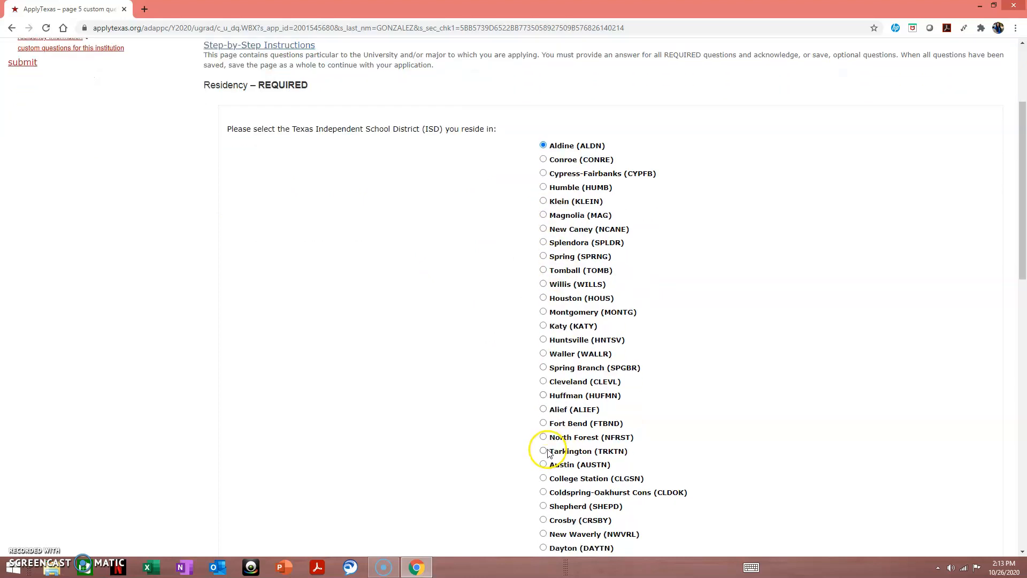
pyautogui.moveTo(550, 143)
pyautogui.mouseDown()
pyautogui.moveTo(634, 156)
pyautogui.moveTo(542, 135)
pyautogui.mouseUp()
pyautogui.click(605, 143)
pyautogui.click(700, 224)
pyautogui.scroll(-7, 681, 234)
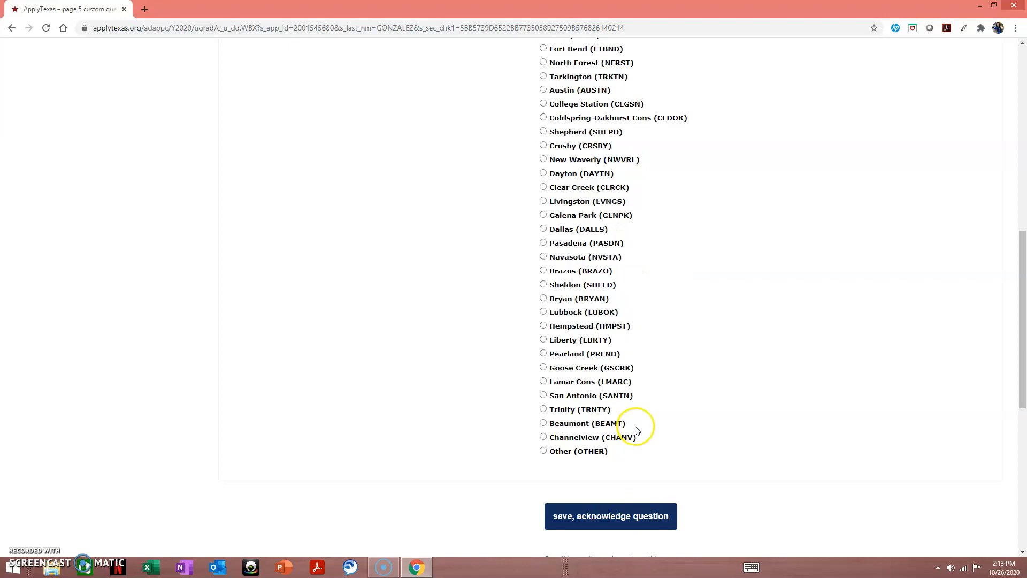
pyautogui.scroll(2, 668, 425)
pyautogui.scroll(4, 671, 425)
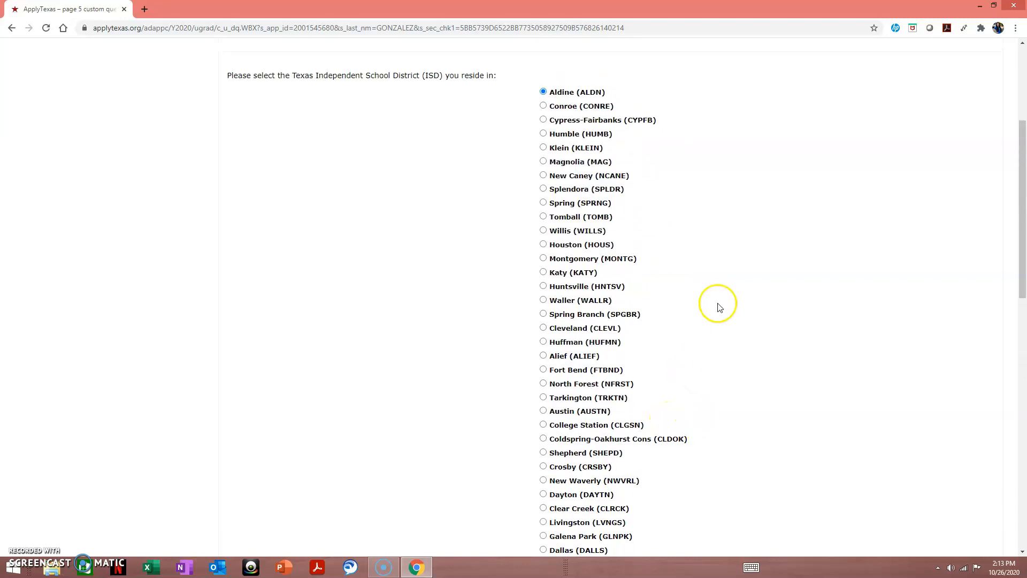
pyautogui.scroll(-8, 720, 308)
pyautogui.click(658, 400)
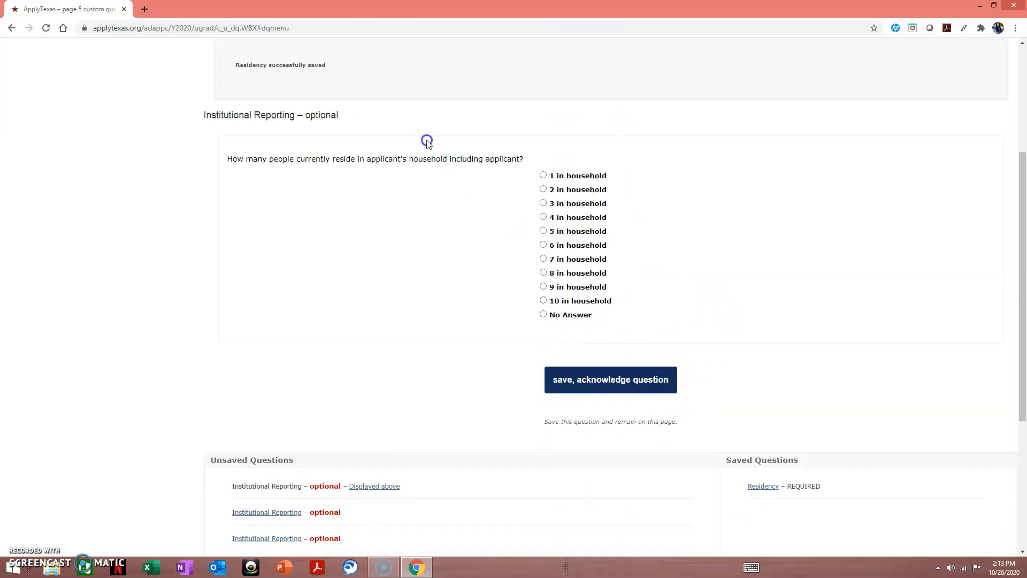
# - Save household-size, employment and income questions unanswered, and answer No to online-only courses
pyautogui.click(599, 373)
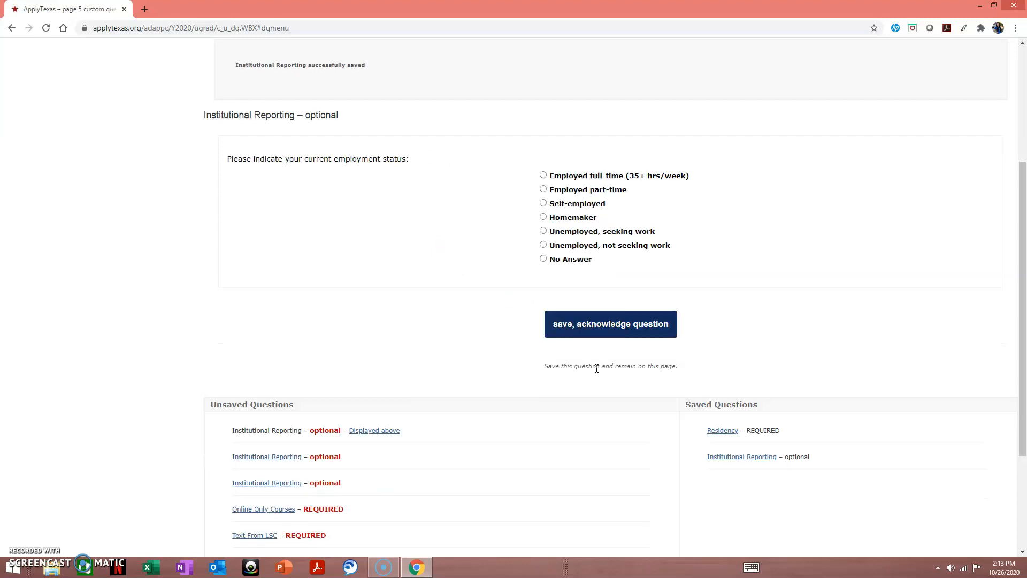
pyautogui.click(583, 326)
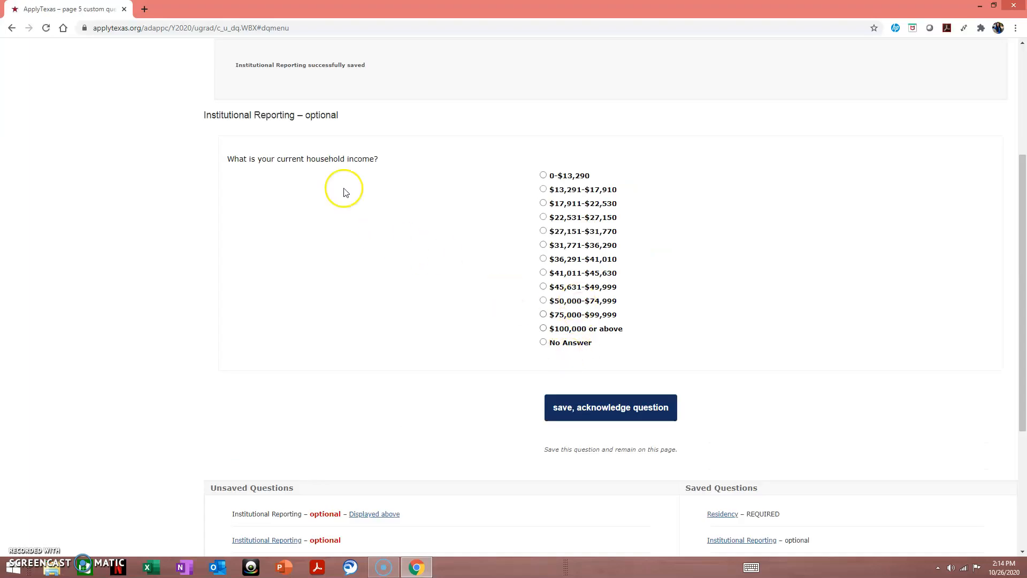
pyautogui.click(575, 409)
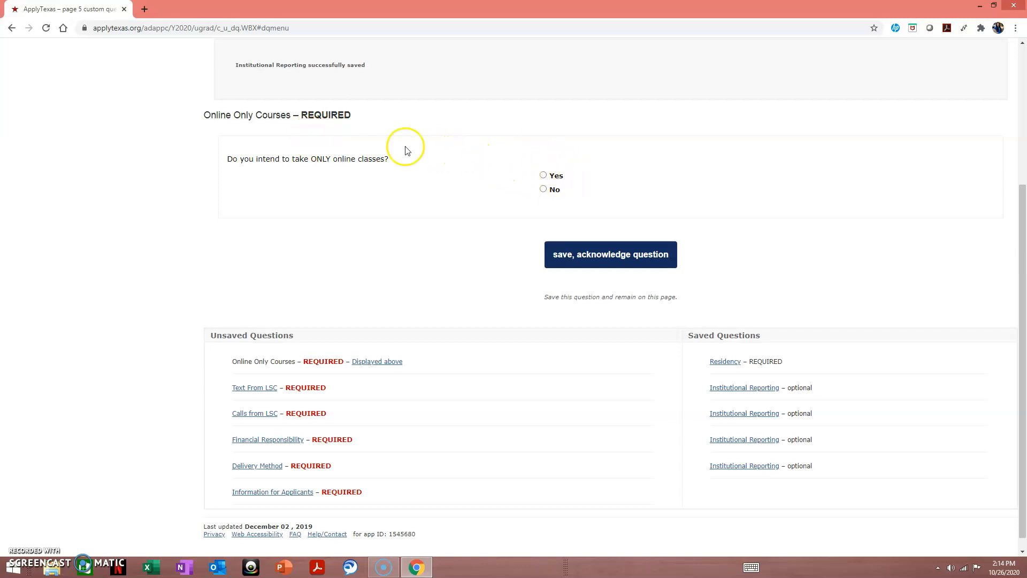
pyautogui.click(543, 189)
pyautogui.click(565, 267)
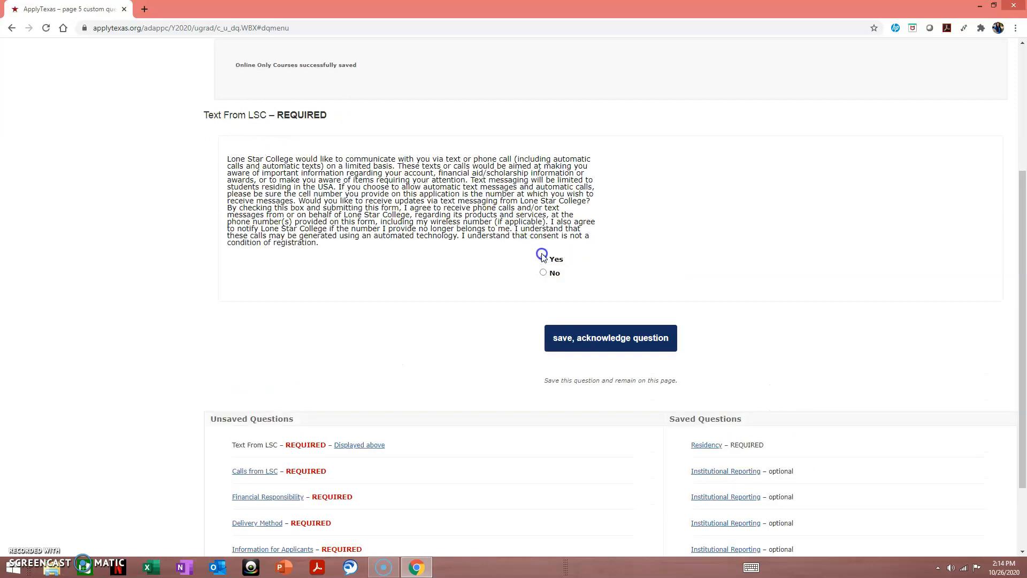
# - Save the LSC text and call answers, accept the agreements, and complete the custom questions page
pyautogui.click(576, 339)
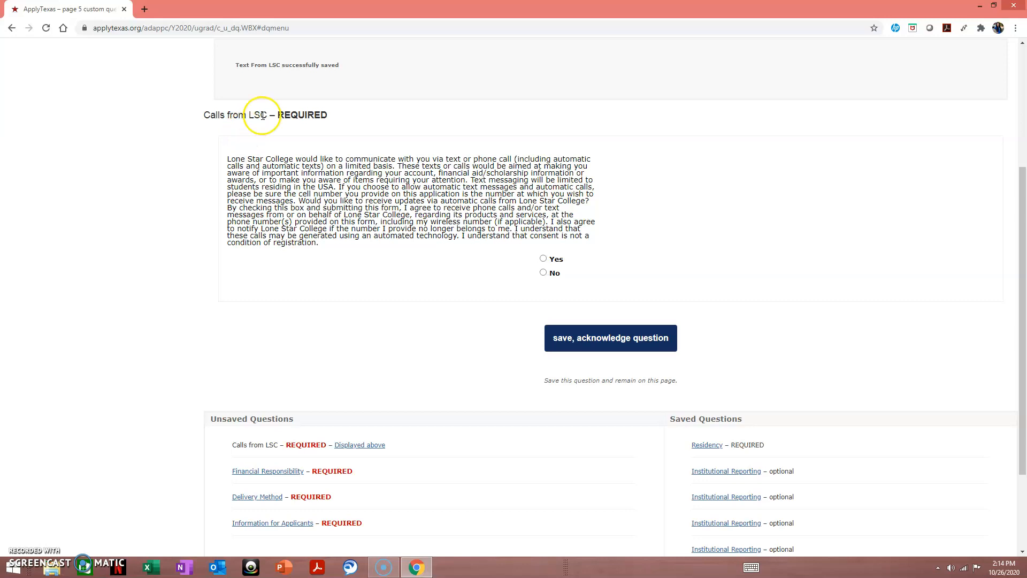
pyautogui.click(543, 258)
pyautogui.click(625, 339)
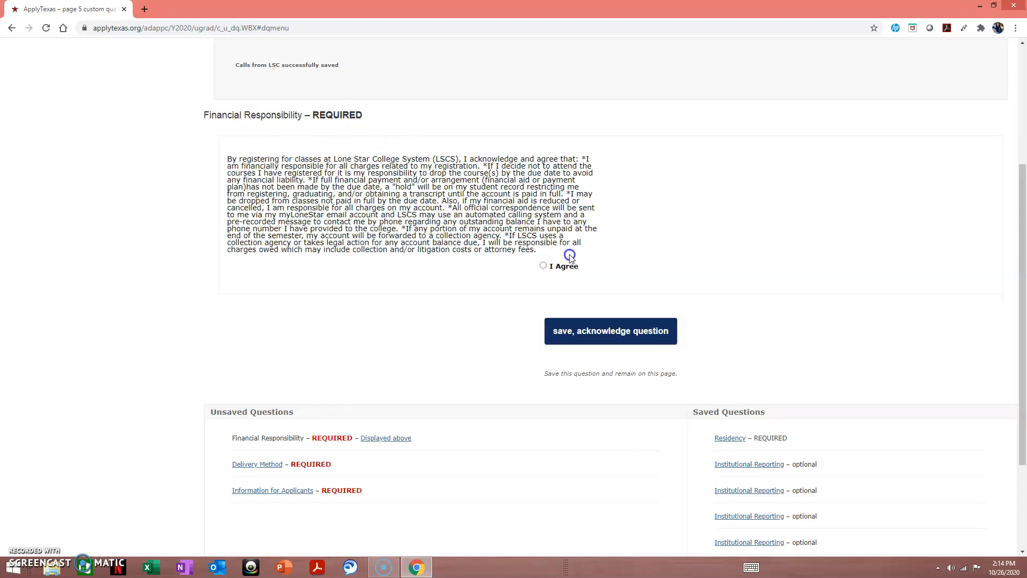
pyautogui.click(547, 265)
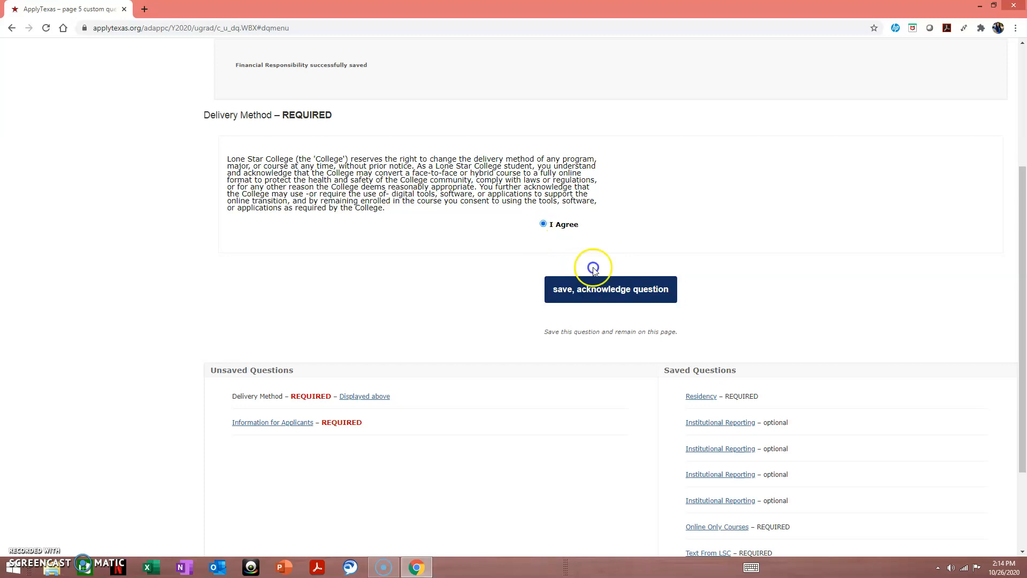
pyautogui.click(606, 291)
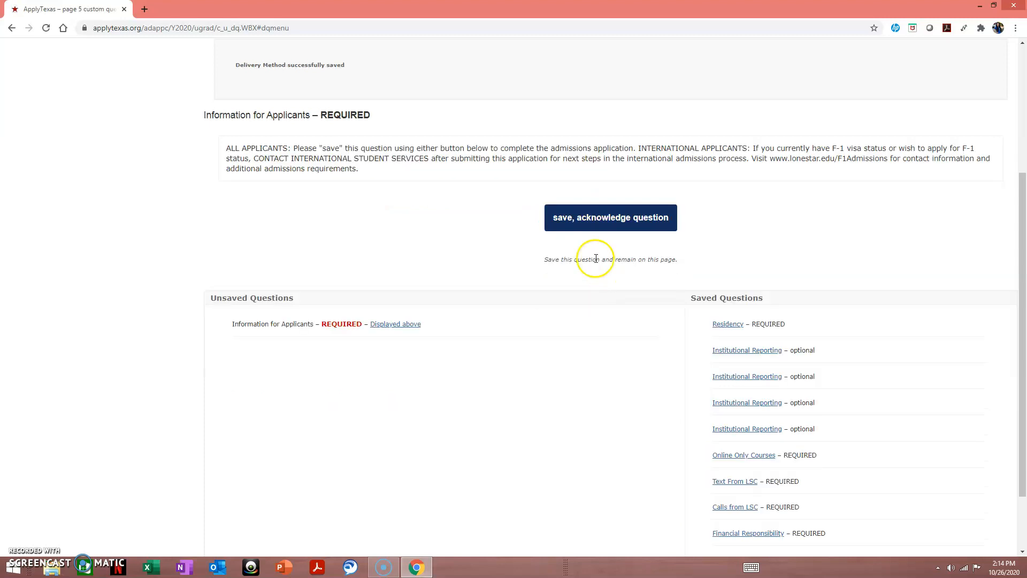
pyautogui.click(594, 226)
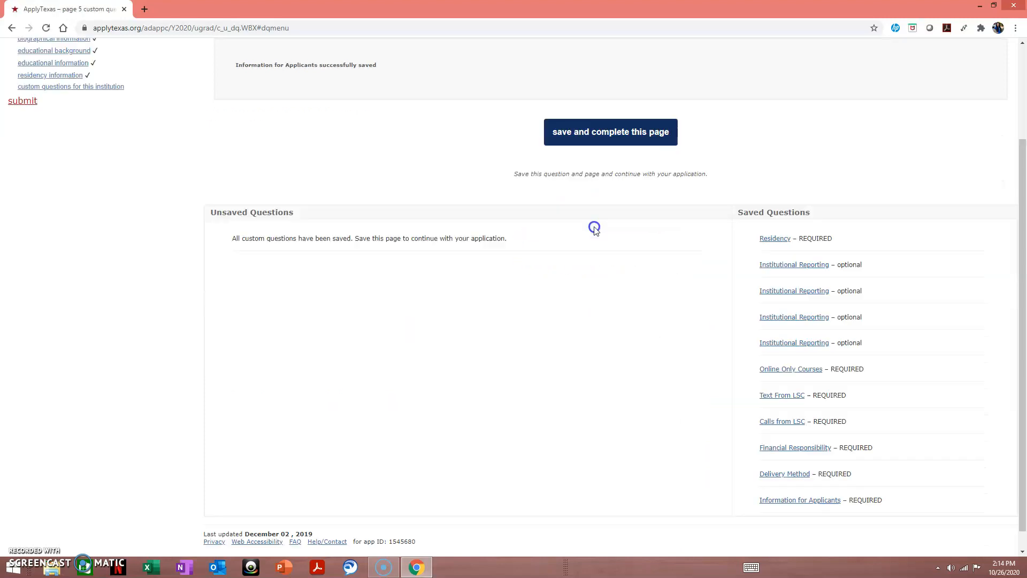
pyautogui.click(606, 143)
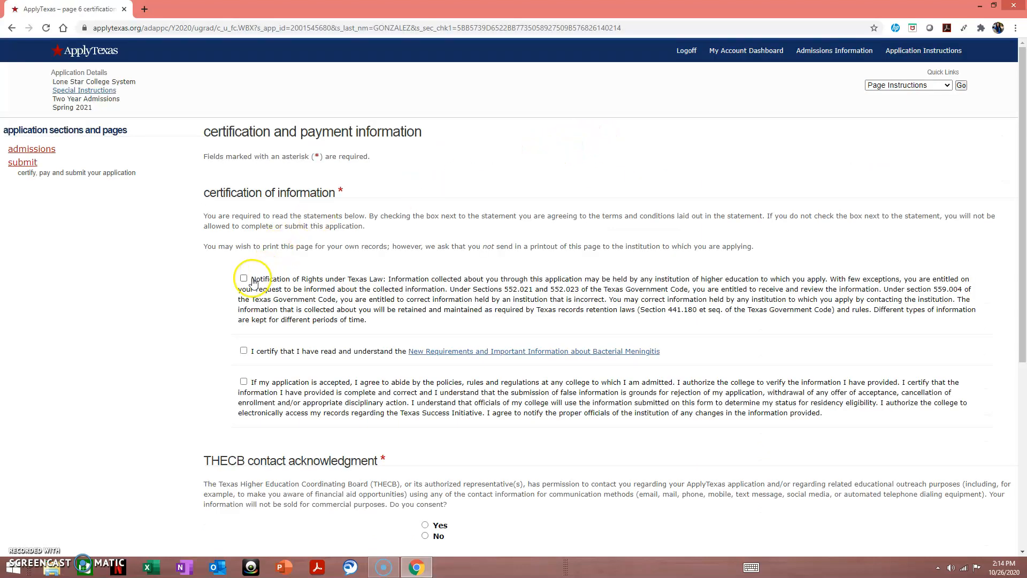
# - Check the Notification of Rights and college policies statements, consent Yes to THECB contact, and save
pyautogui.click(243, 278)
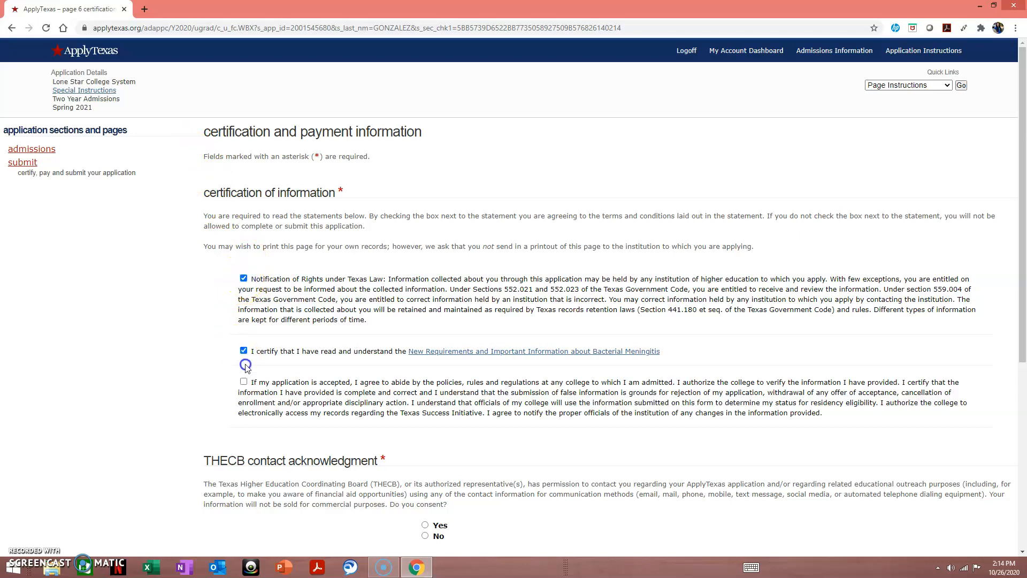
pyautogui.click(244, 380)
pyautogui.scroll(-2, 375, 407)
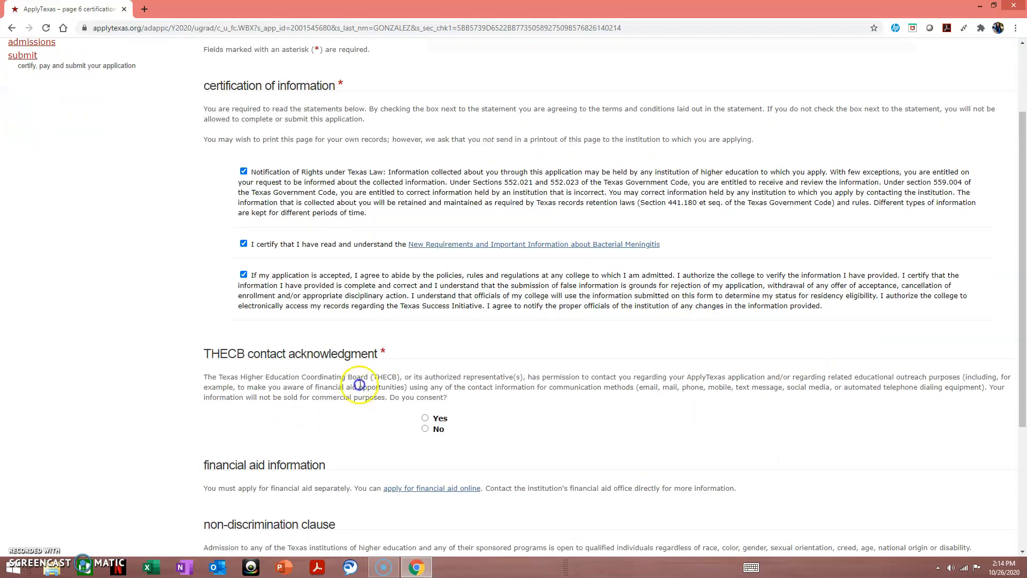
pyautogui.click(424, 418)
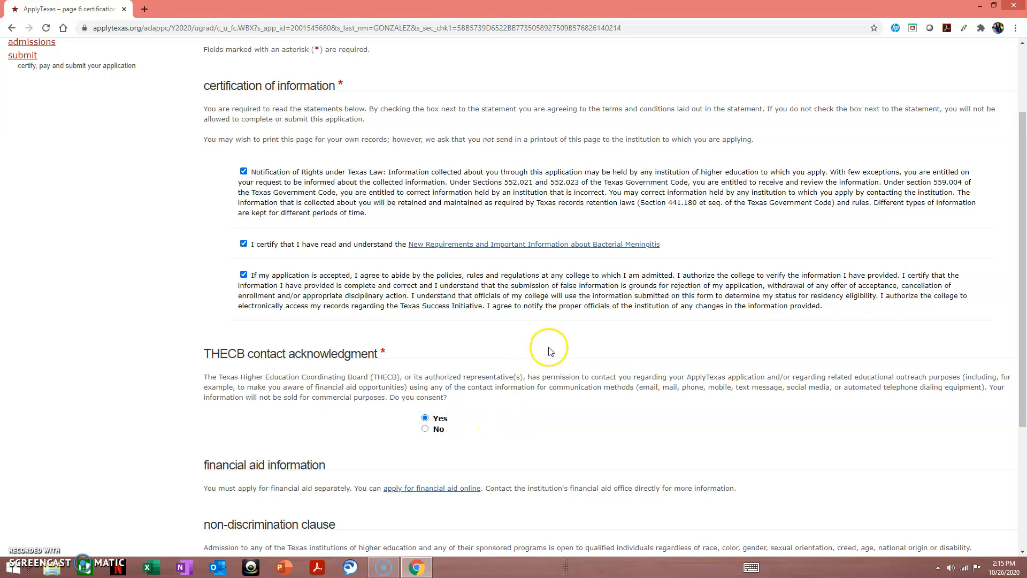
pyautogui.scroll(-2, 551, 350)
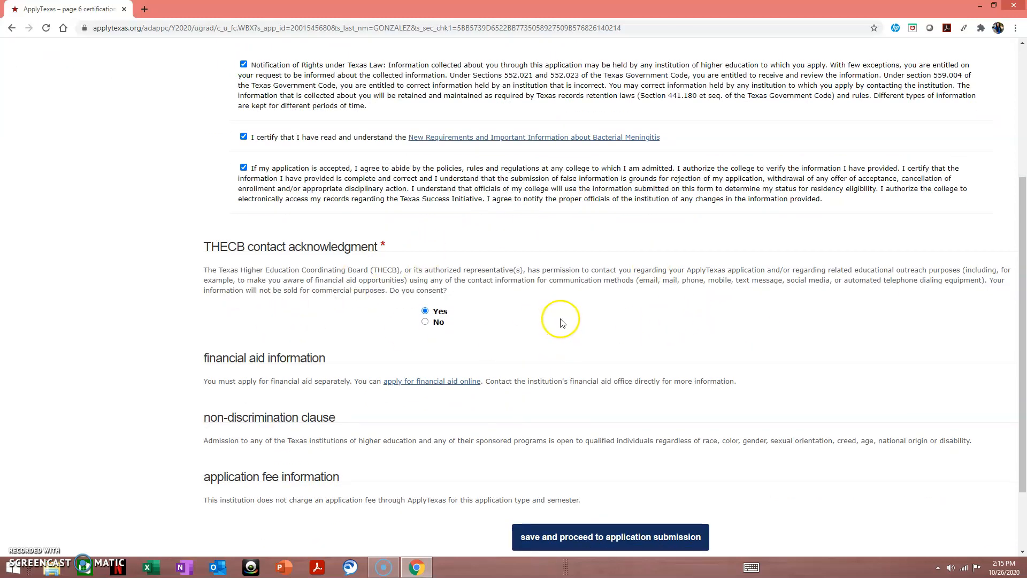
pyautogui.scroll(-1, 561, 321)
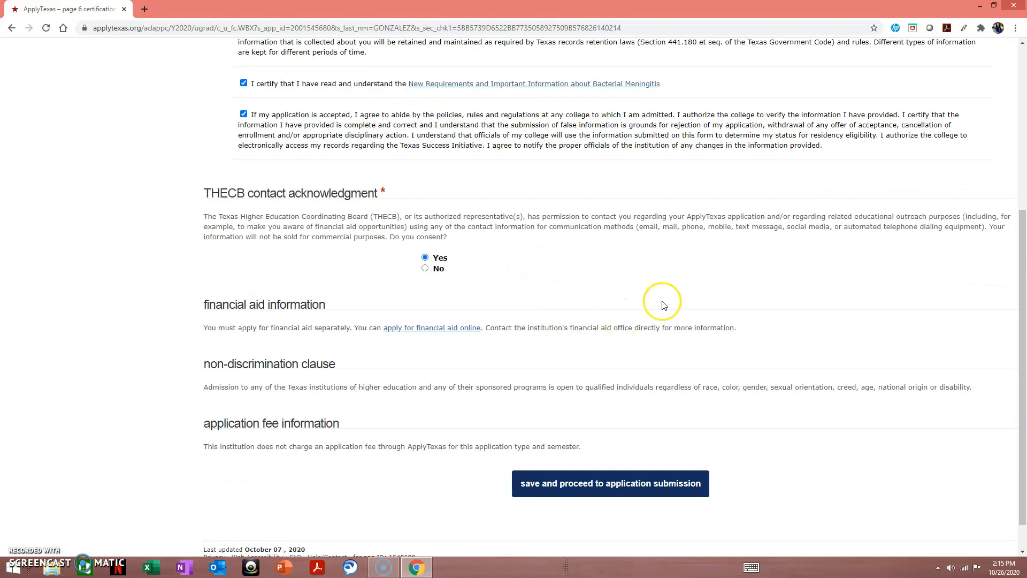
pyautogui.scroll(-1, 642, 476)
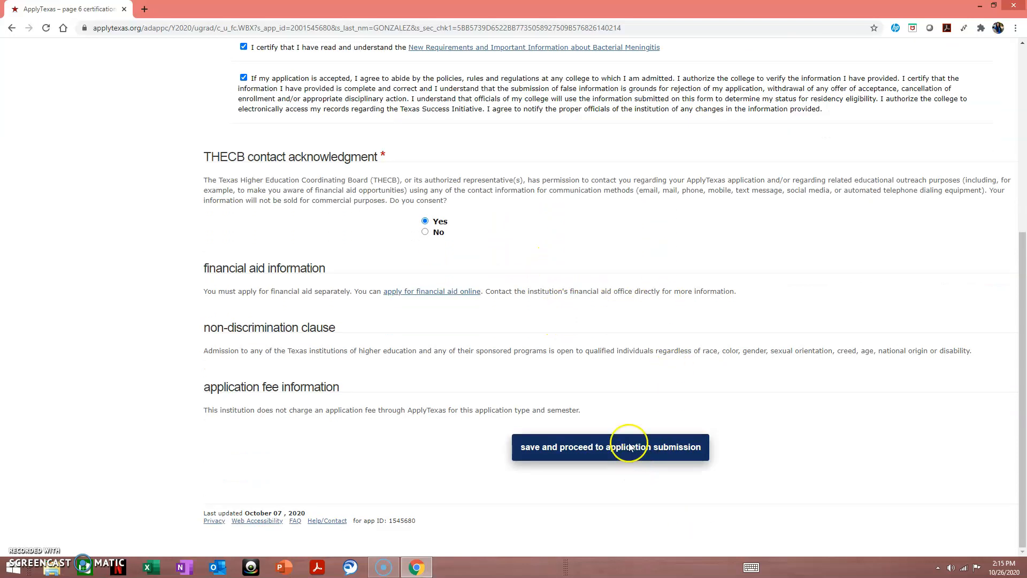
pyautogui.click(630, 447)
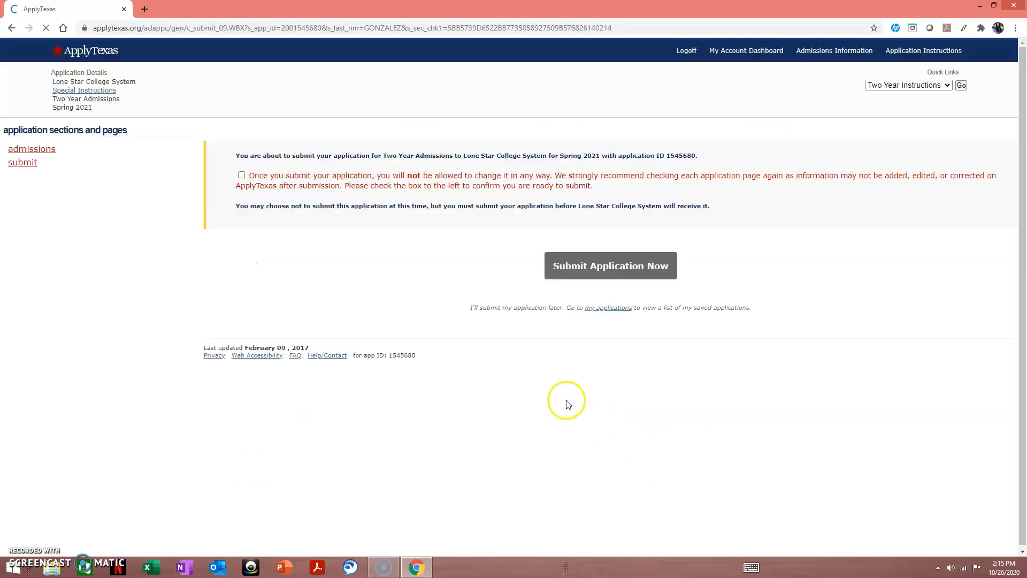